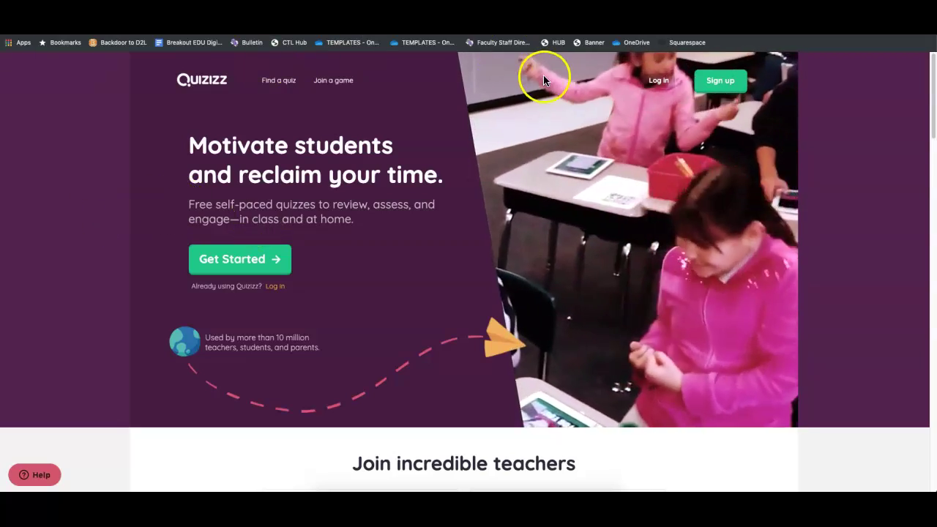
Start a new teacher sign-up using the teacher's email address
left_click(705, 84)
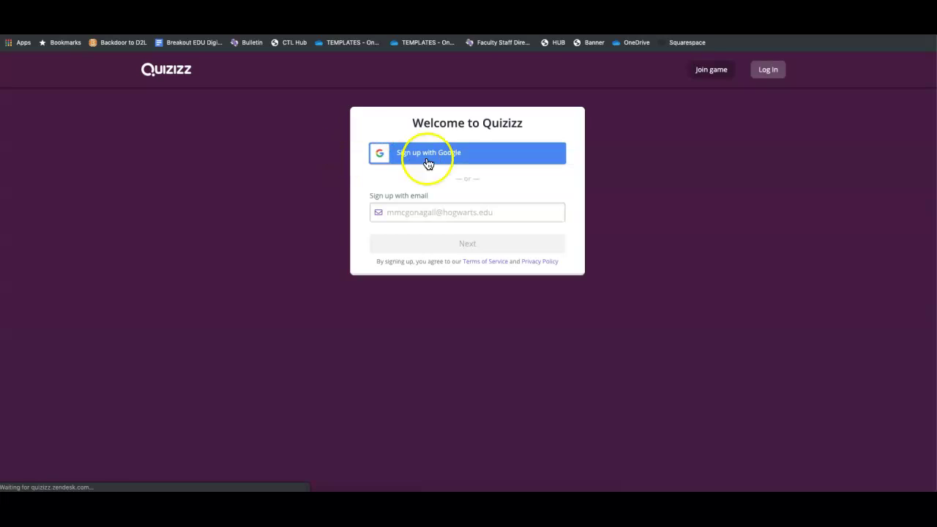
left_click(411, 212)
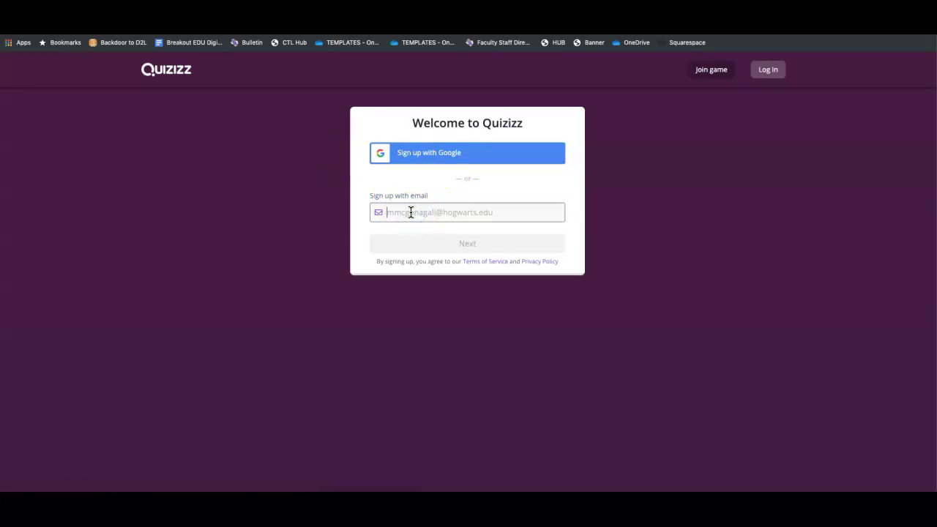
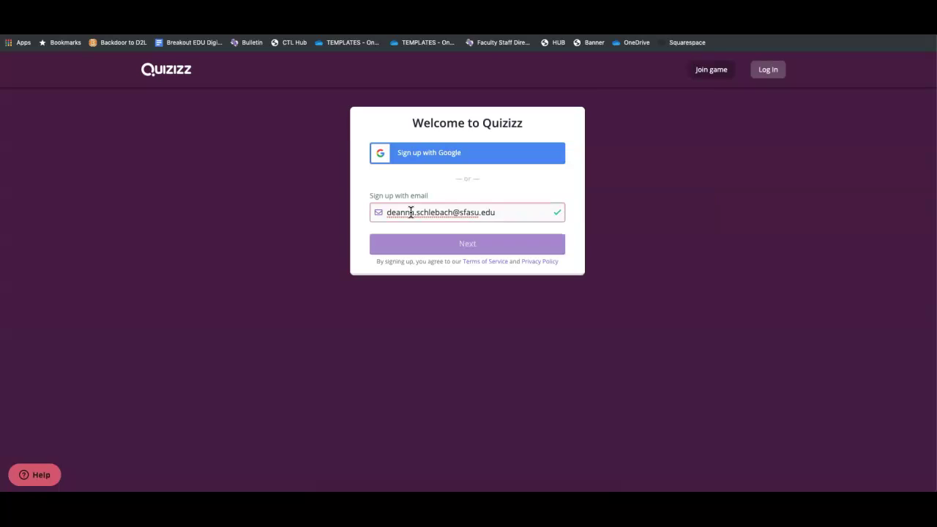
left_click(433, 245)
left_click(383, 217)
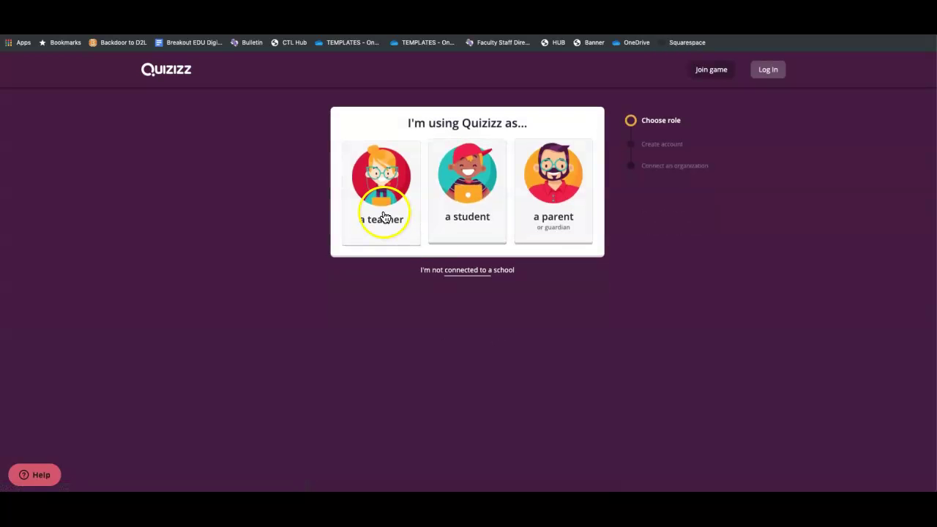
Choose the title Ms., enter the first and last name and a password, and complete sign-up
left_click(403, 165)
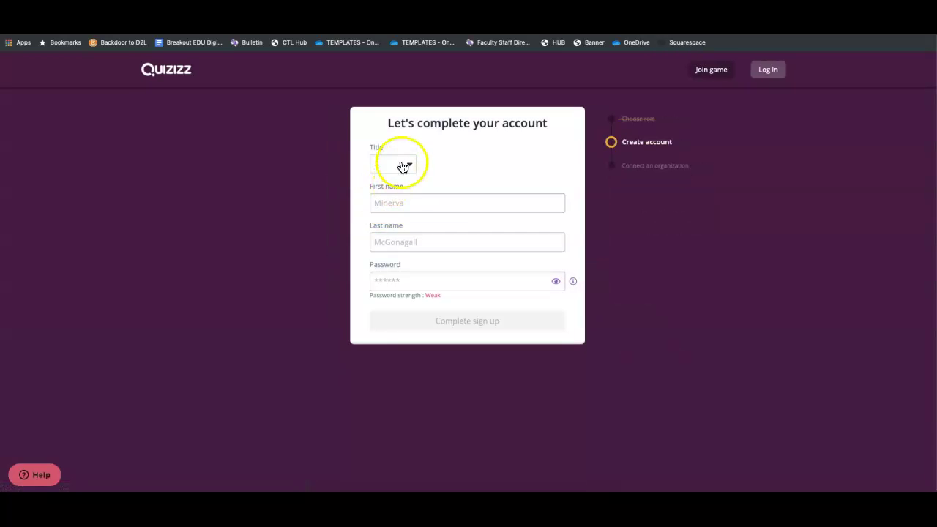
left_click(387, 204)
left_click(402, 202)
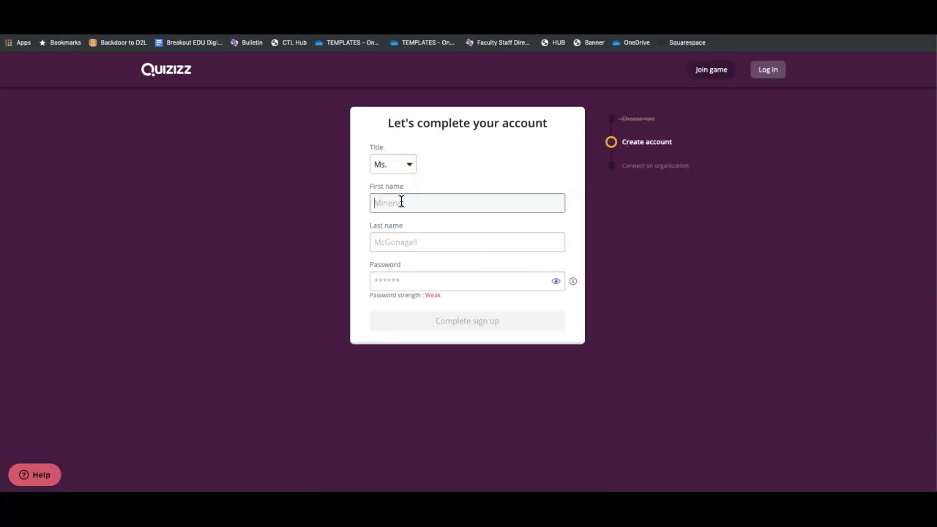
key("Tab")
type("Schlebach")
key("Tab")
type("•••••••")
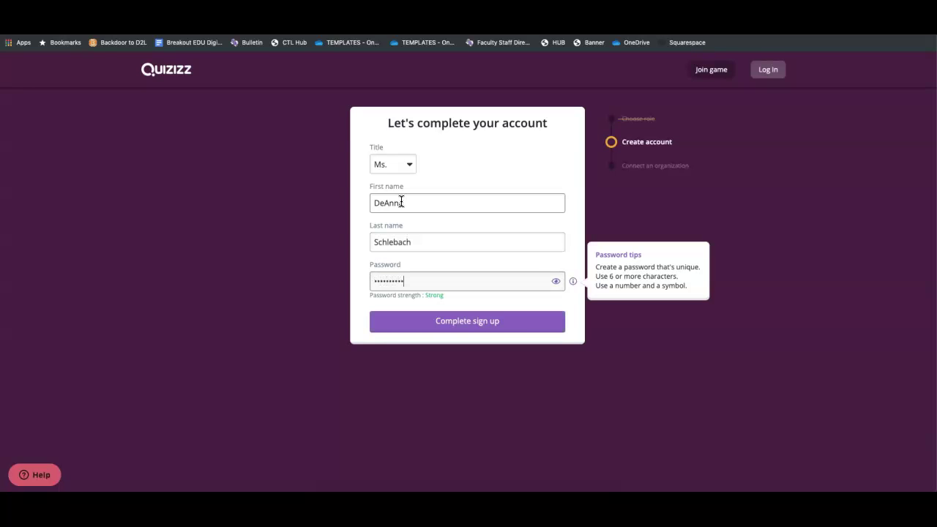
key("Return")
left_click(396, 172)
Set the country to United States and ZIP 75965, then search for the school
left_click(398, 188)
left_click(391, 202)
type("75965")
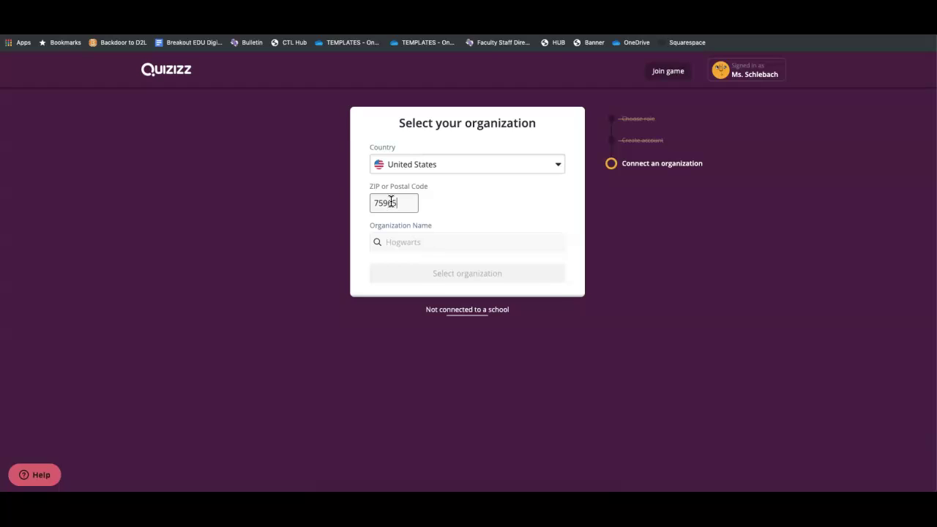
left_click(411, 242)
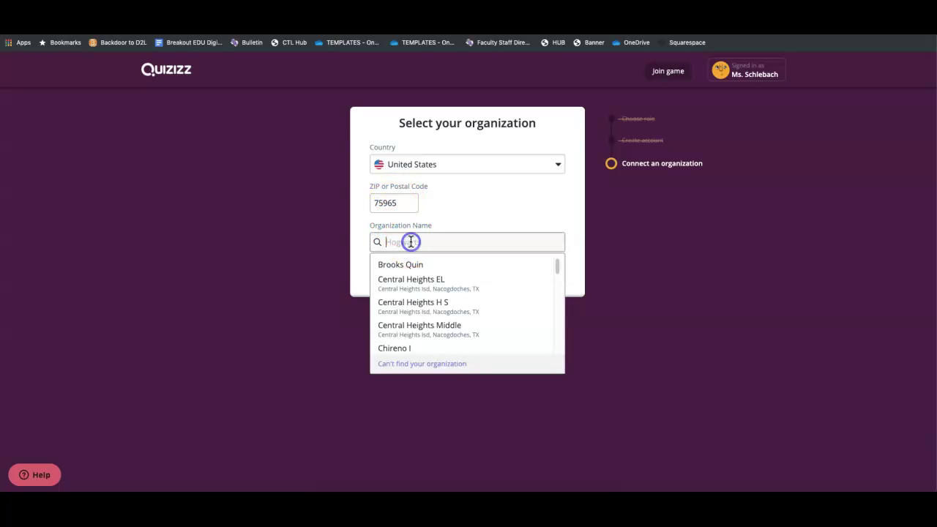
type("Stephen F. Austin")
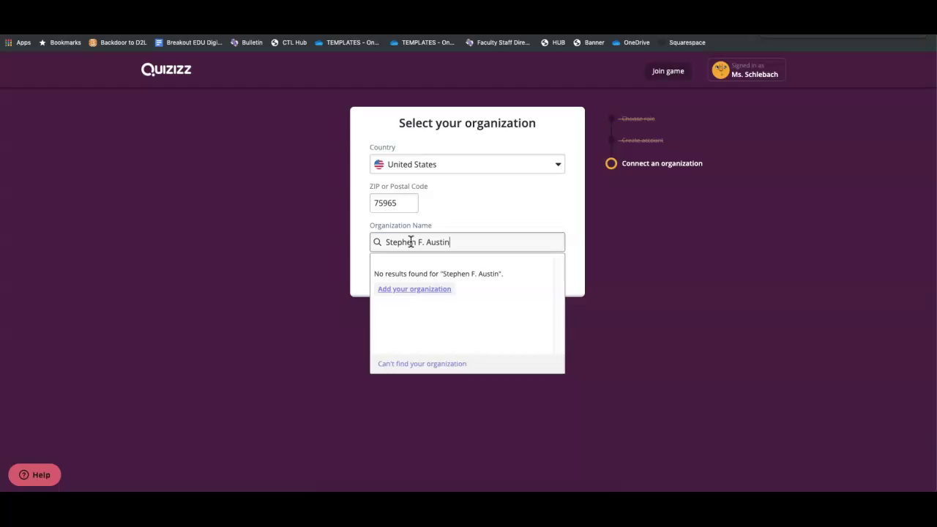
Add Stephen F. Austin State University as a new organization and mark the role University educator
left_click(414, 289)
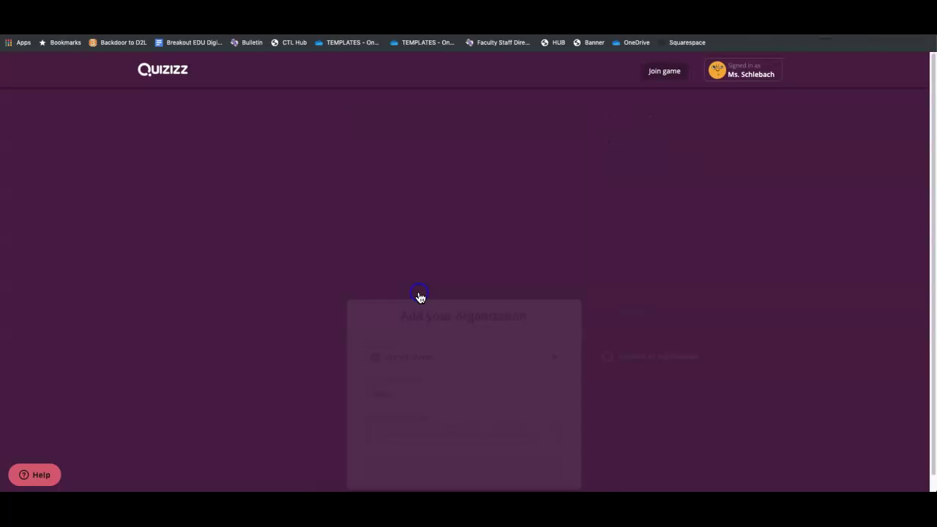
left_click(421, 245)
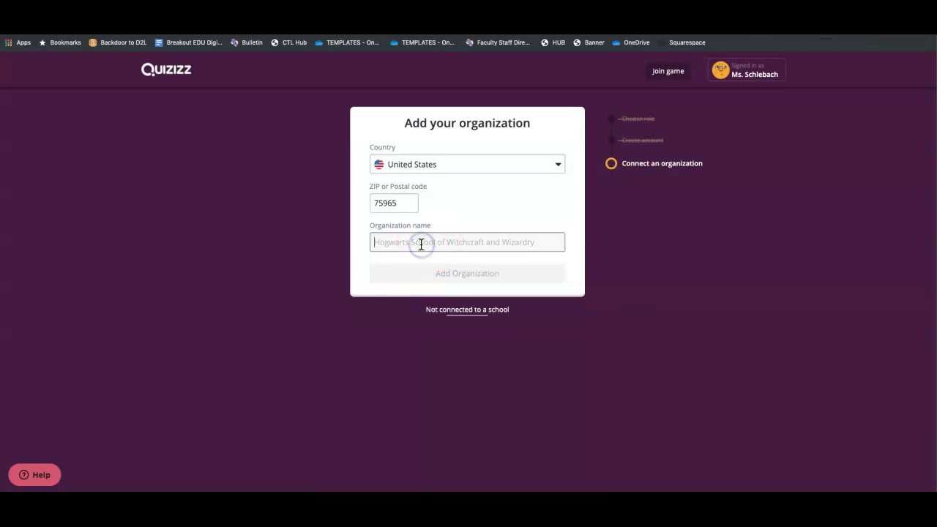
type("St")
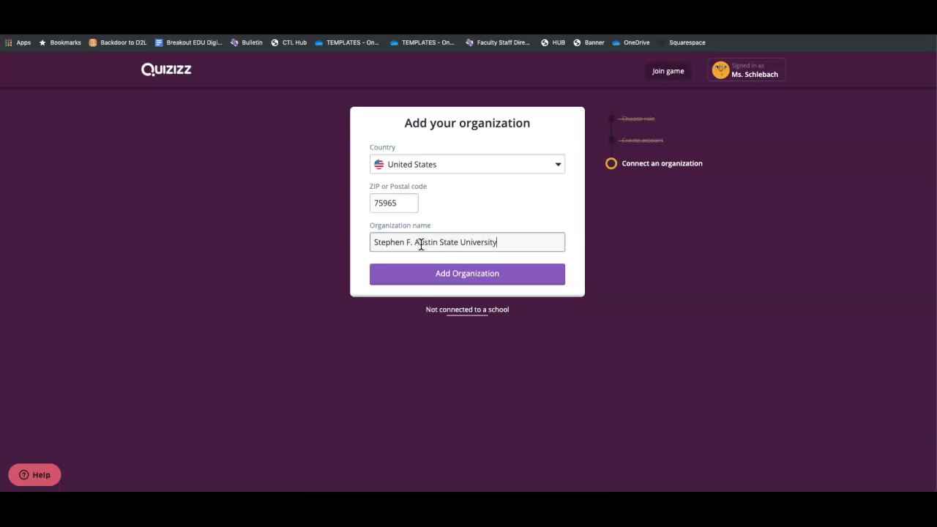
left_click(448, 275)
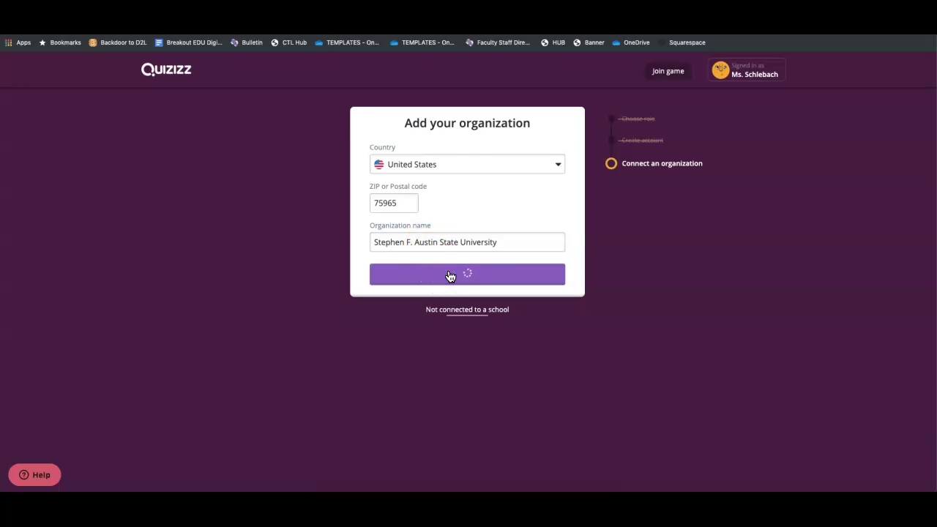
left_click(414, 231)
Confirm the role, tick Pre-algebra, Algebra 1 and Algebra 2 under Mathematics, and finish setup
left_click(553, 275)
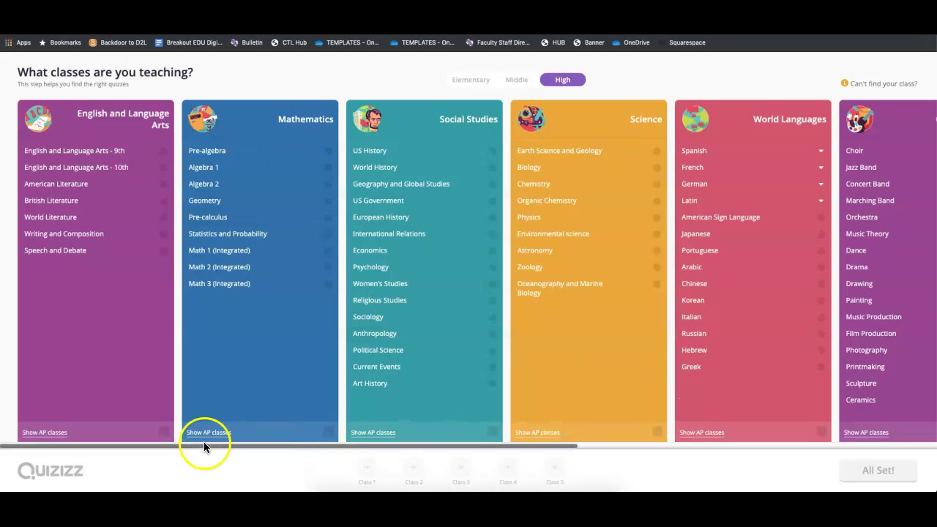
left_click(331, 432)
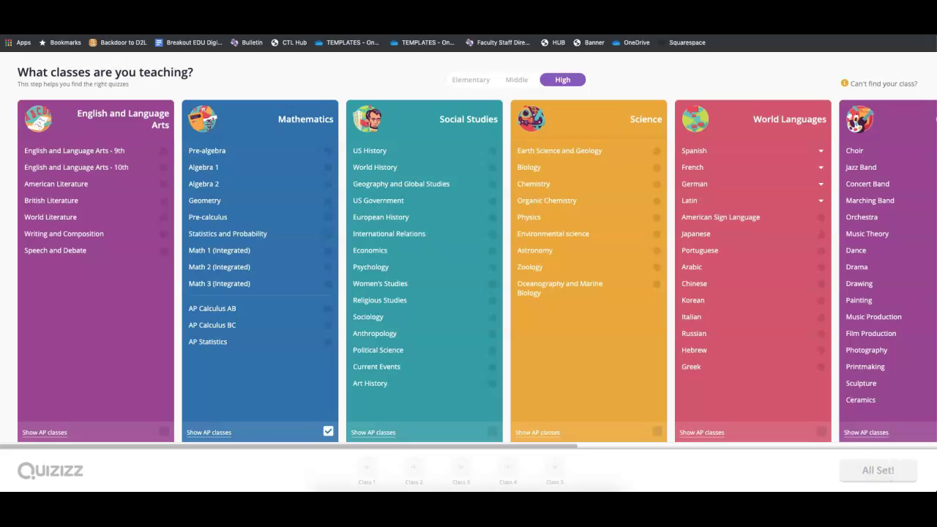
left_click(658, 435)
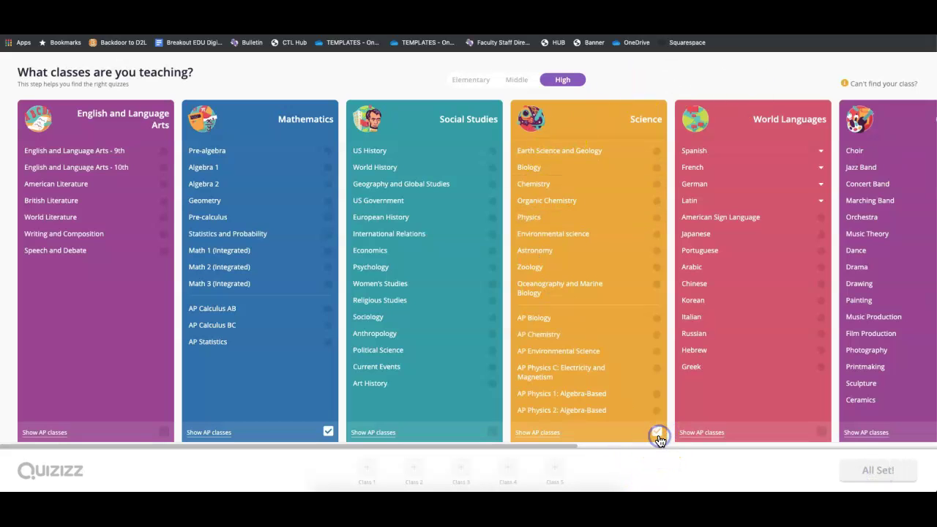
left_click(657, 433)
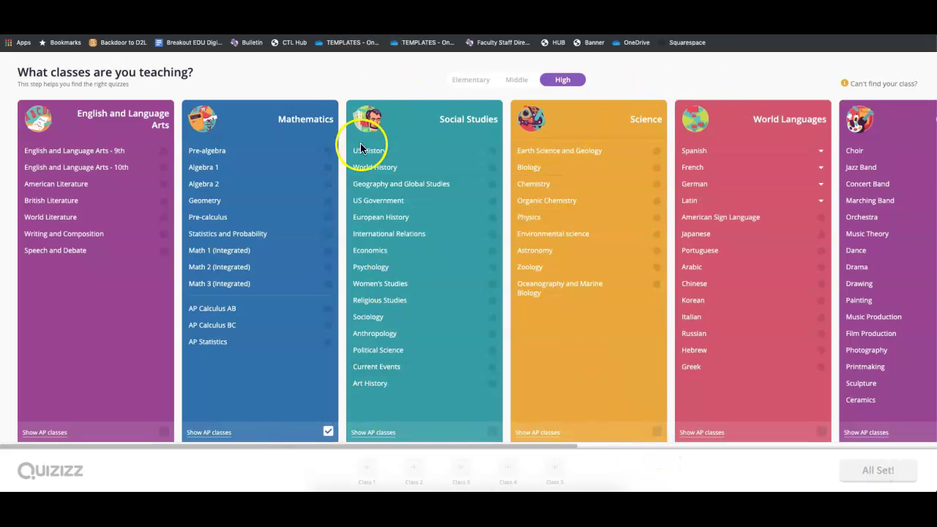
left_click(325, 152)
left_click(328, 168)
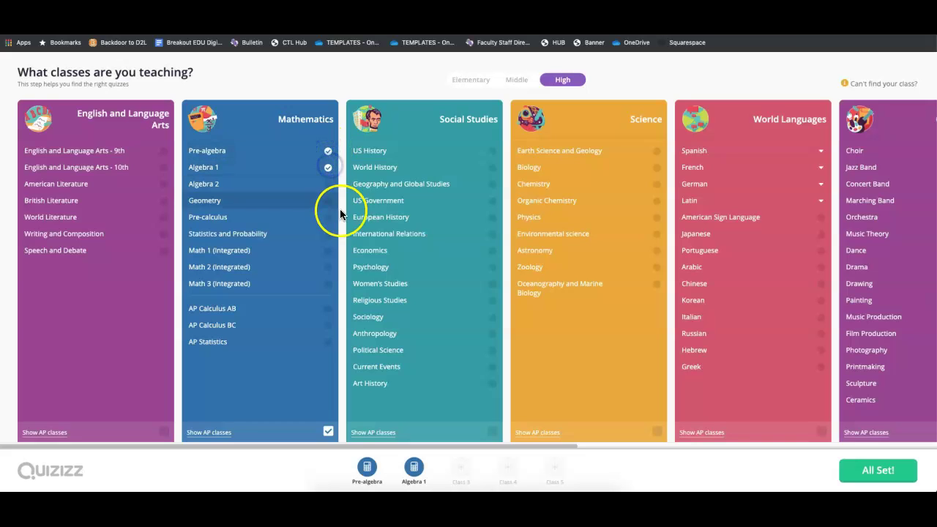
left_click(329, 193)
left_click(888, 471)
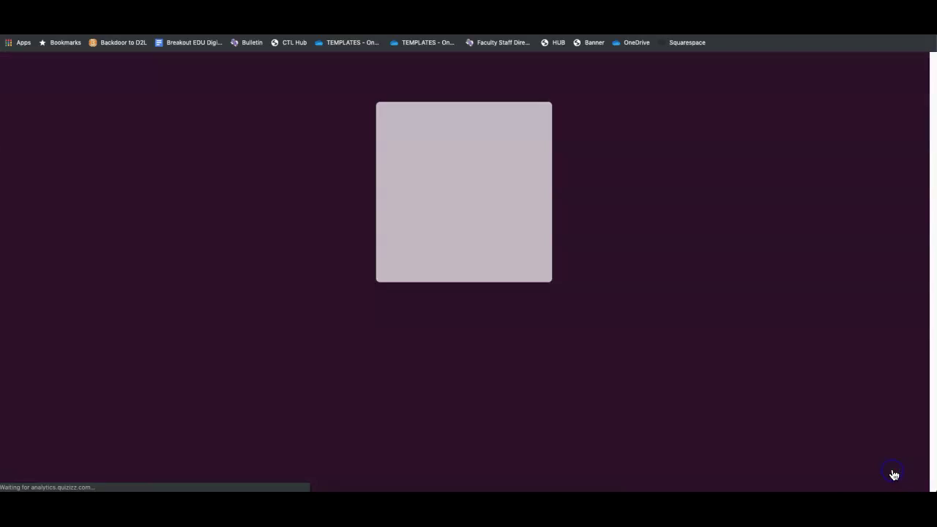
left_click(473, 254)
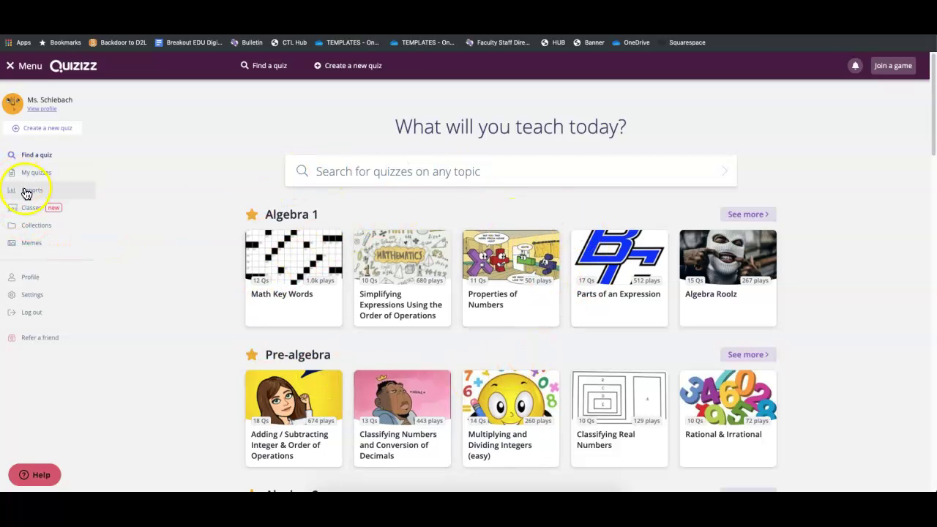
Look over the Menu sidebar items on the teacher dashboard
left_click(27, 212)
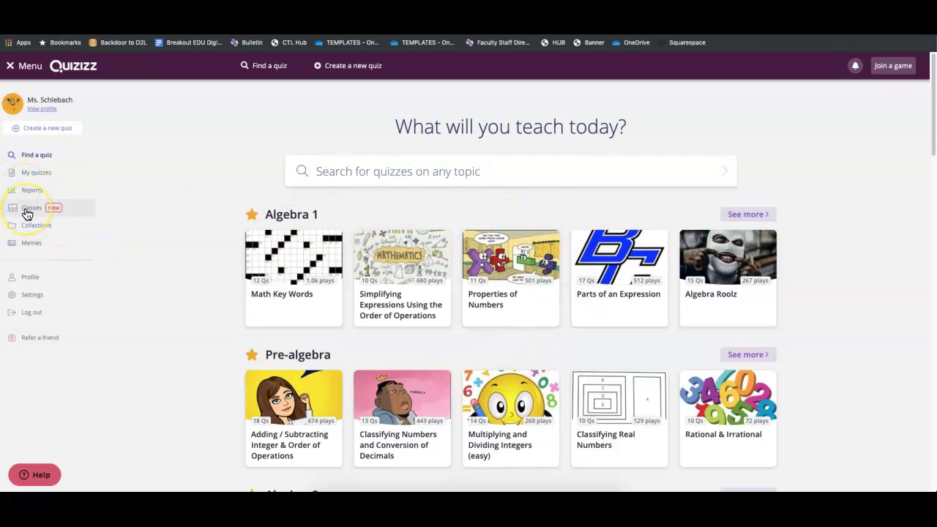
left_click(37, 229)
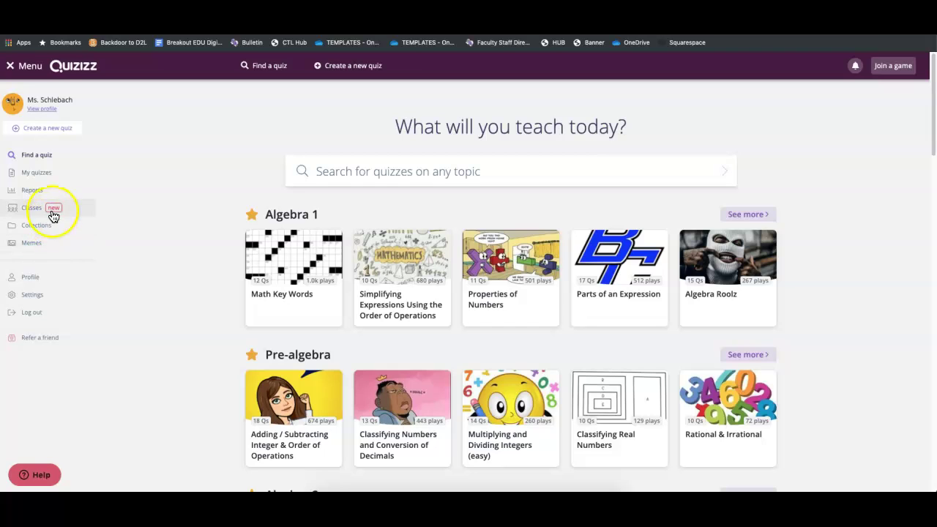
Create a quiz named 'All about tacos' with class Other and reach the first-question screen
left_click(46, 132)
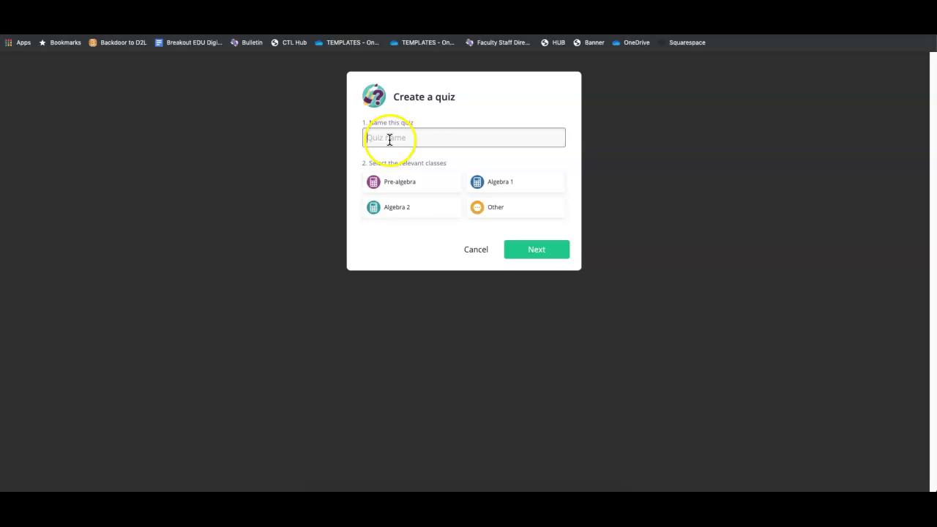
left_click(390, 140)
left_click(531, 253)
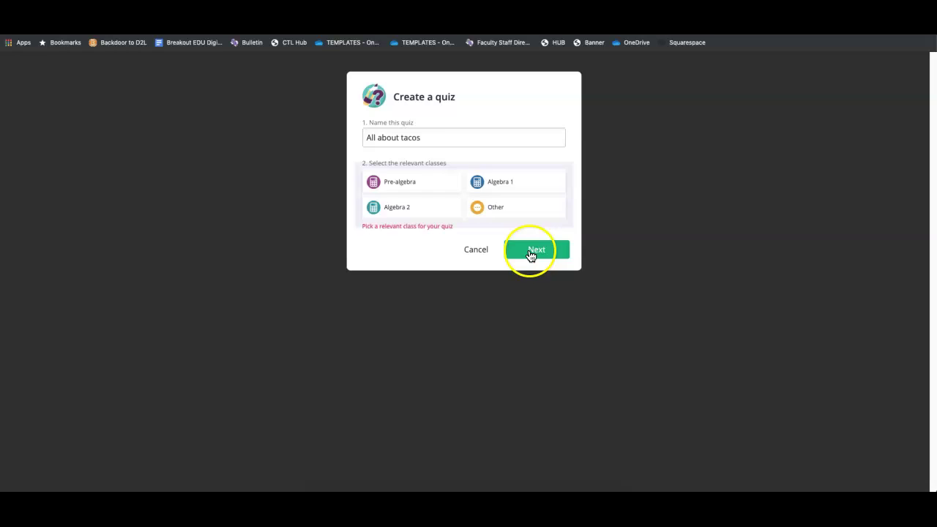
left_click(423, 188)
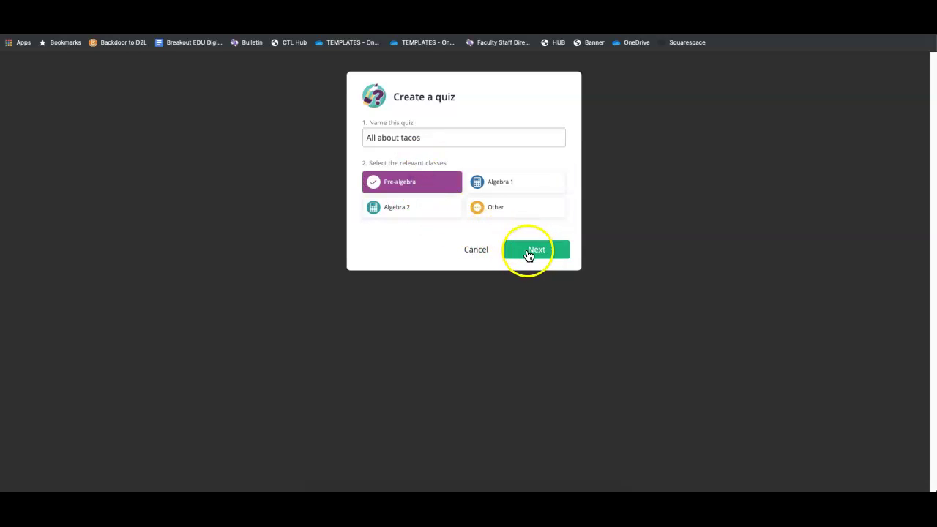
left_click(496, 211)
left_click(441, 187)
left_click(537, 252)
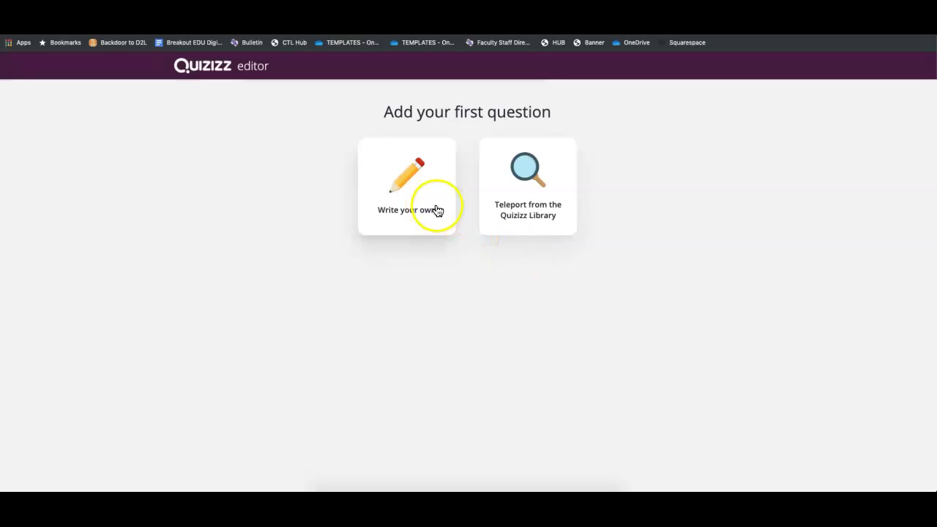
Write 'What day should you eat tacos on?' with answers Monday, Tuesday, Wednesday and Never
left_click(417, 208)
left_click(341, 154)
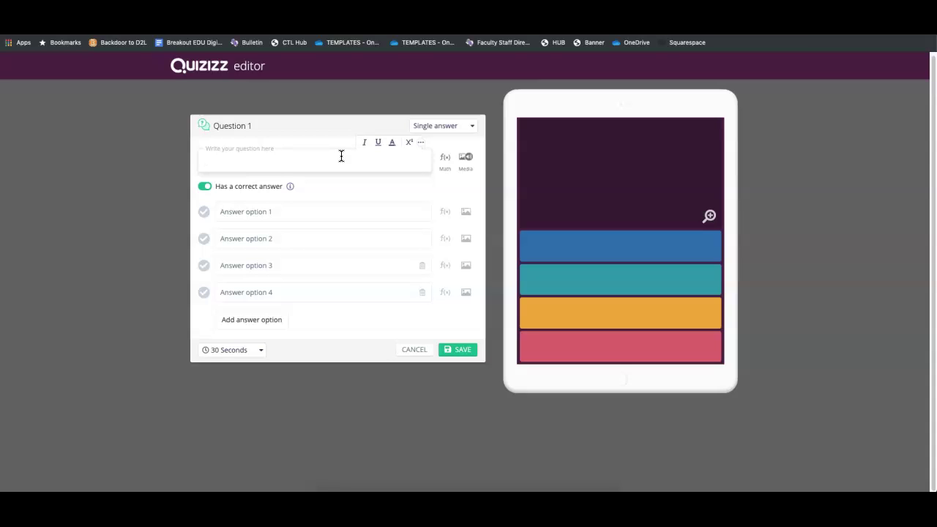
type("What day should y")
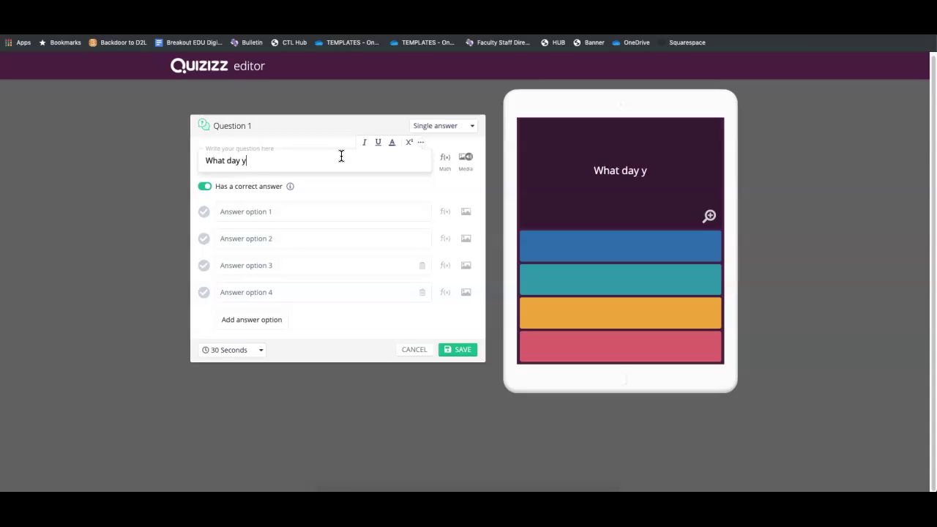
type("ou eat ")
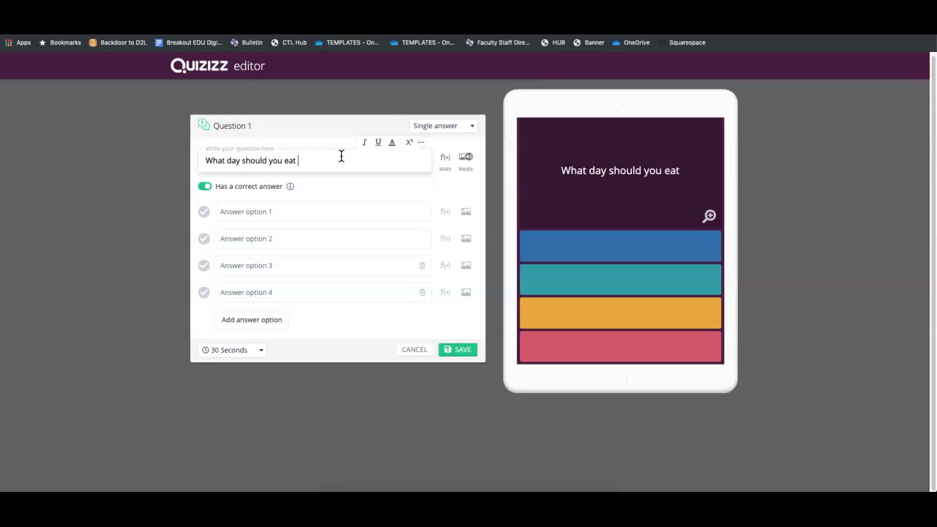
type("tacos on?")
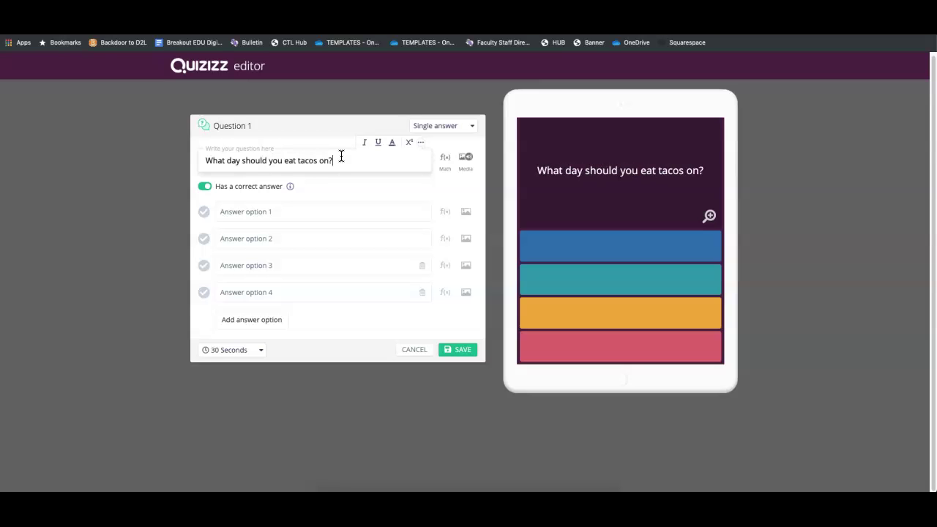
left_click(317, 206)
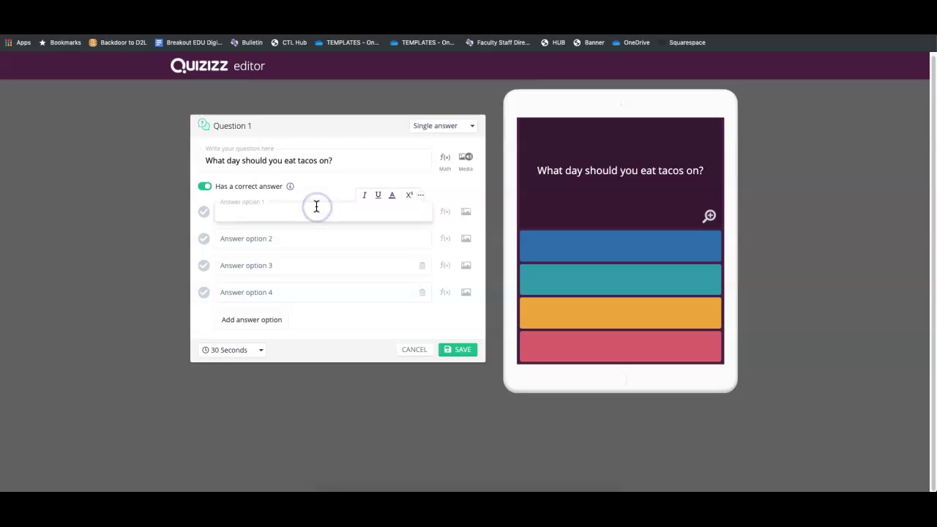
type("Monday")
key("Tab")
type("Tuesday")
key("Tab")
type("Wednesdya")
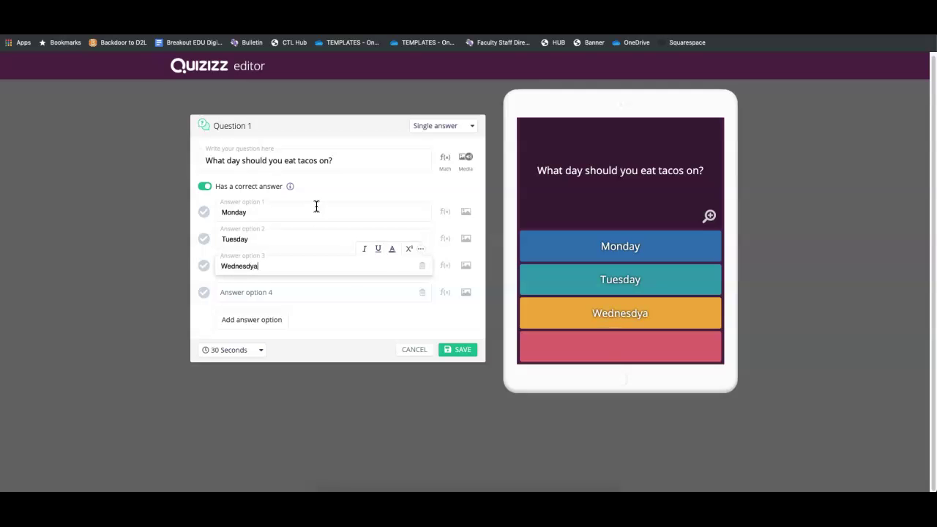
key("Tab")
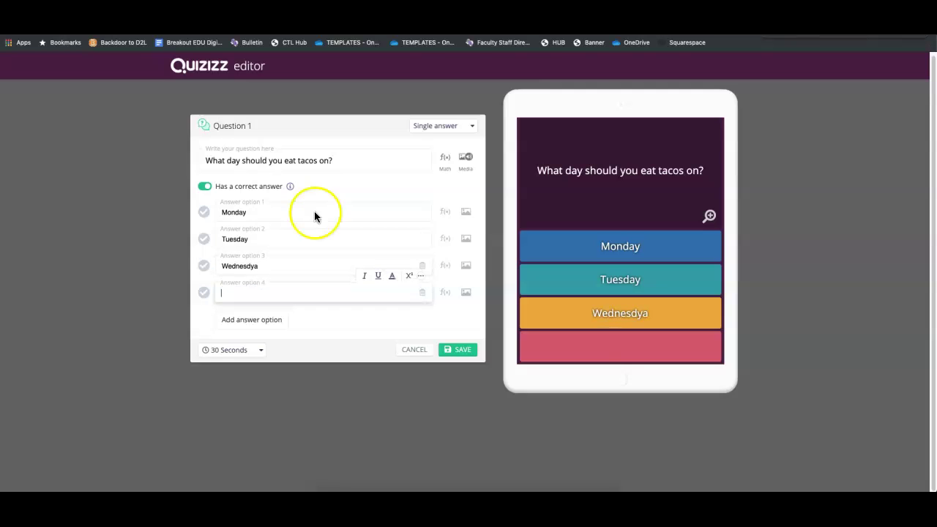
left_click(281, 266)
key("BackSpace")
key("BackSpace")
type("ay")
key("Tab")
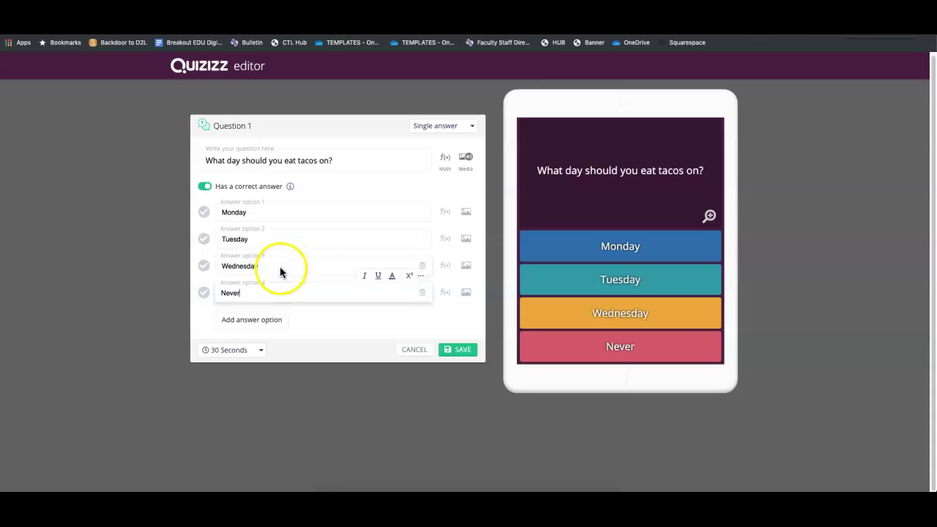
Mark Tuesday correct, keep the 30 Seconds time limit, and save the question
left_click(204, 239)
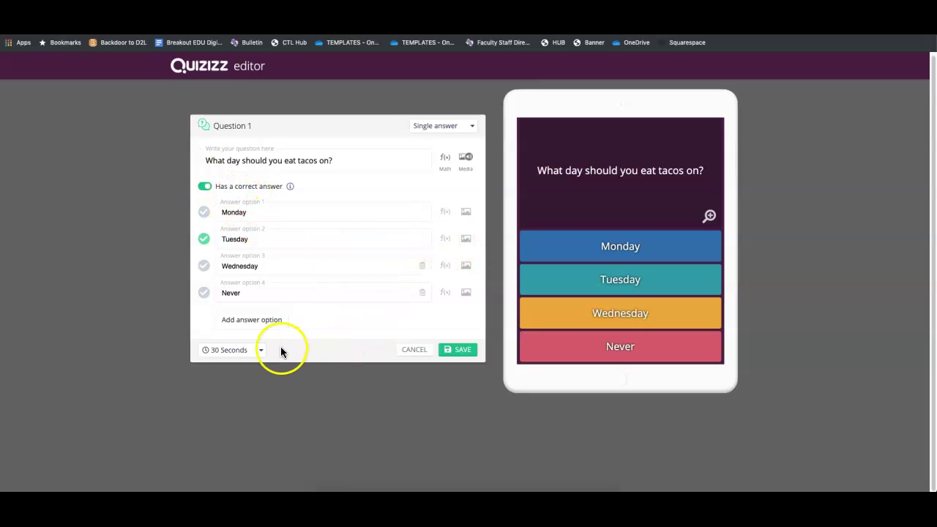
left_click(256, 350)
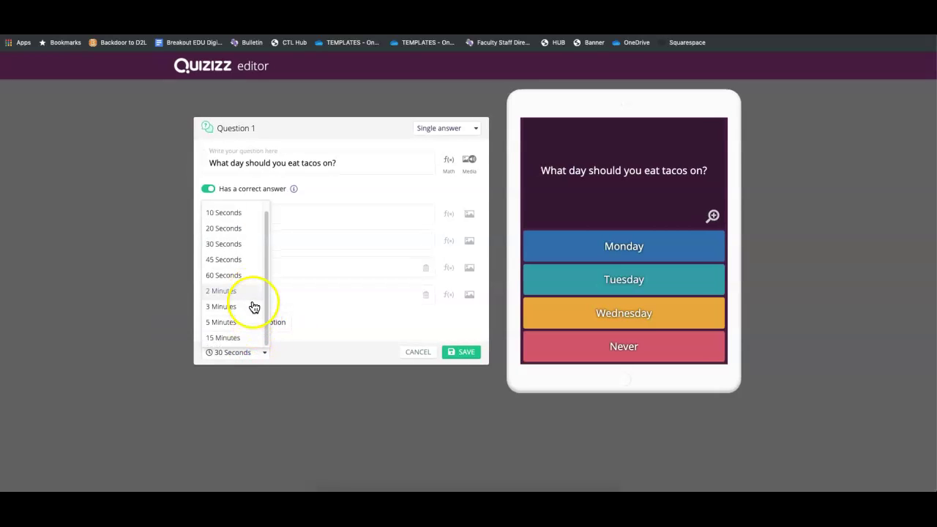
scroll(242, 342, "up", 1)
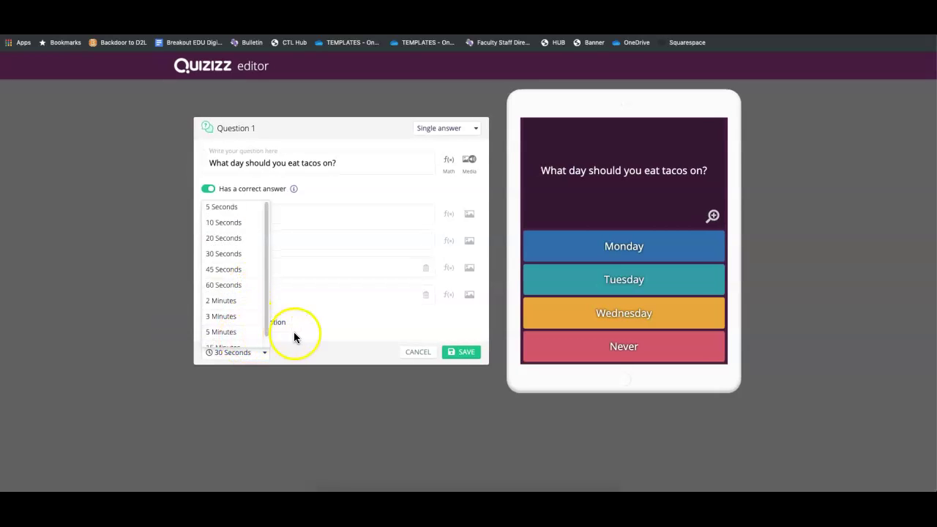
left_click(330, 332)
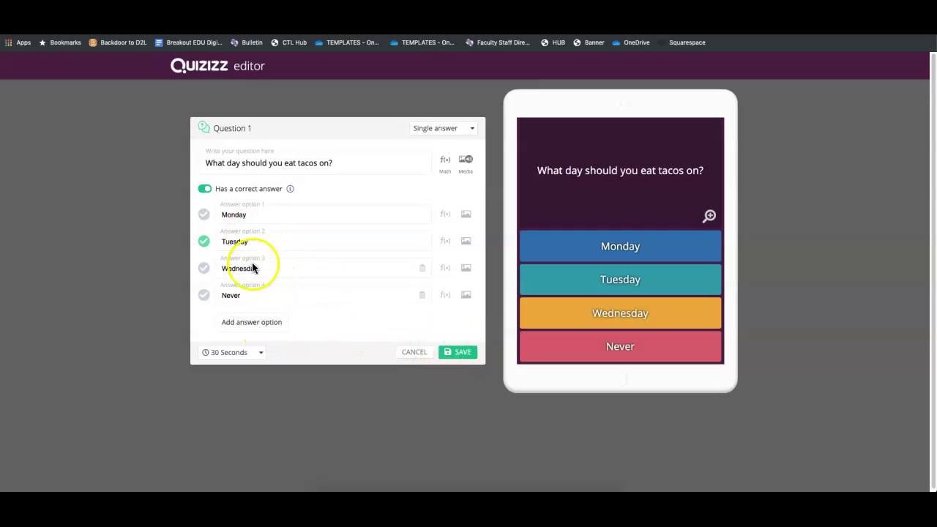
left_click(463, 353)
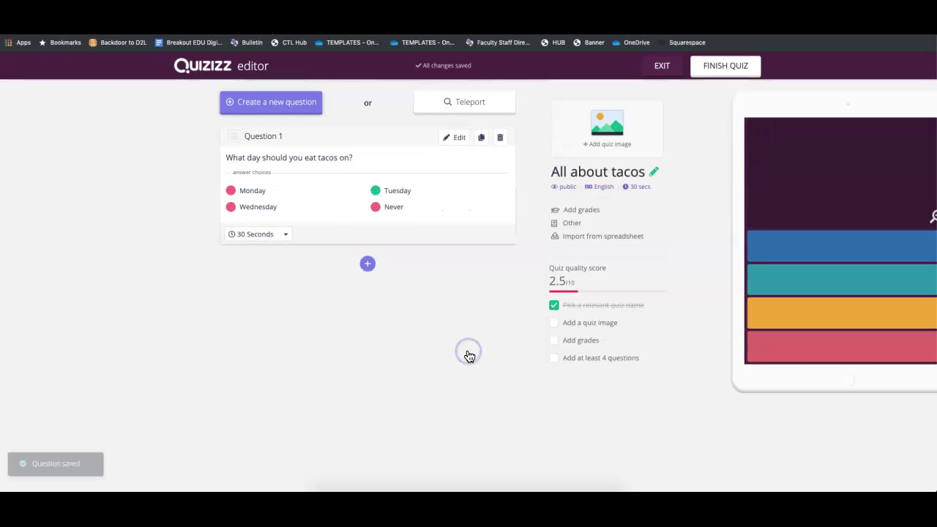
left_click(323, 107)
Make question 2 multi-select: 'Where is a good place to eat tacos?' with Maks, Jaliscience, Chilis
left_click(446, 129)
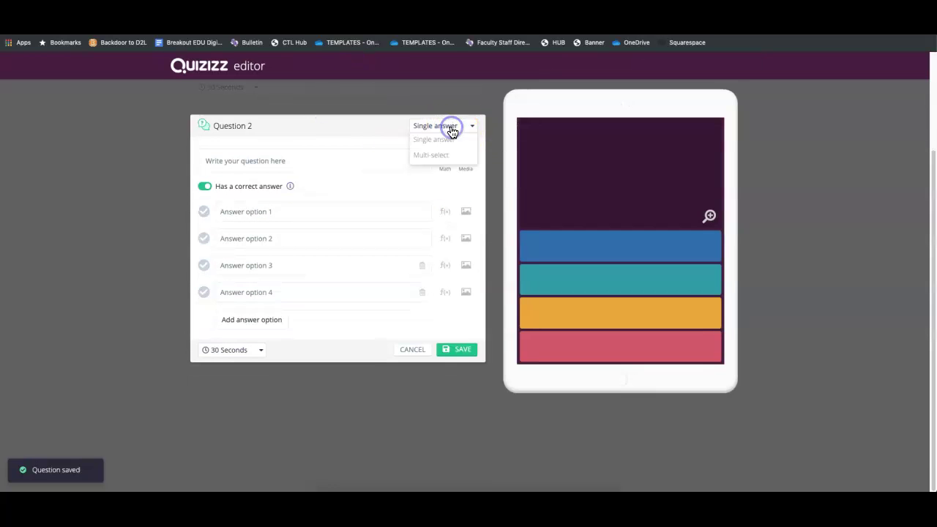
left_click(438, 159)
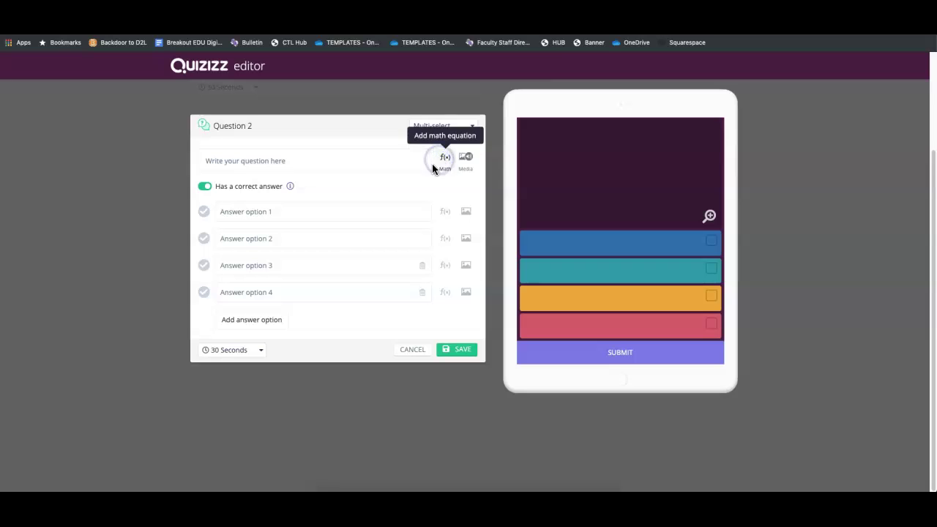
left_click(241, 161)
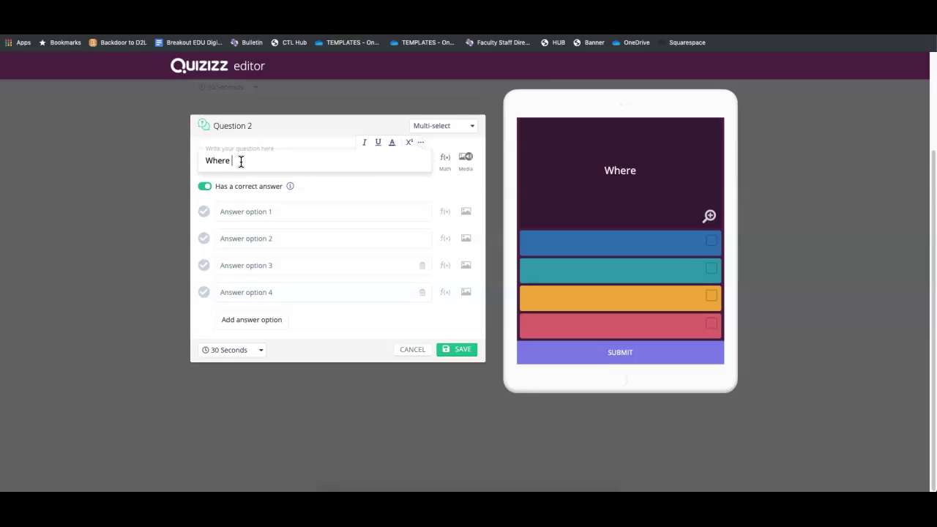
type("good pla")
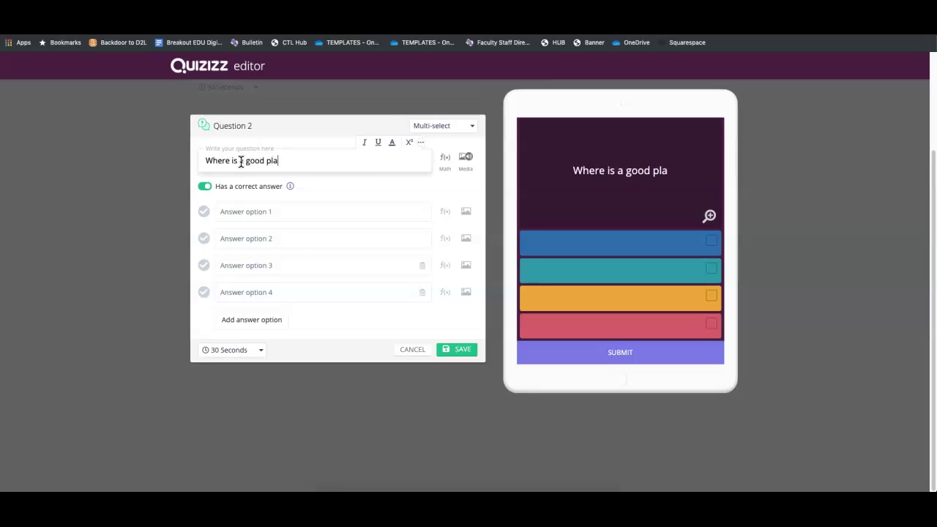
type("ce to eat tac")
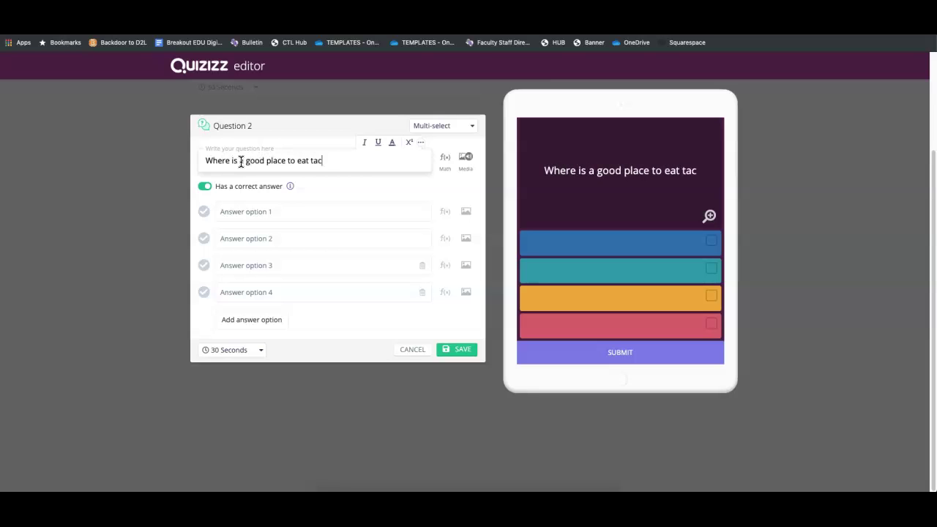
type("os?")
key("Tab")
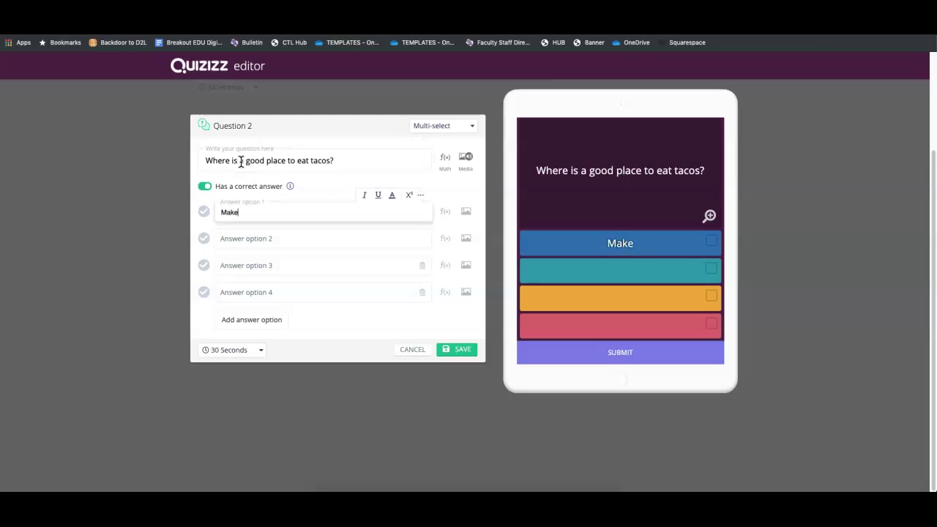
key("Tab")
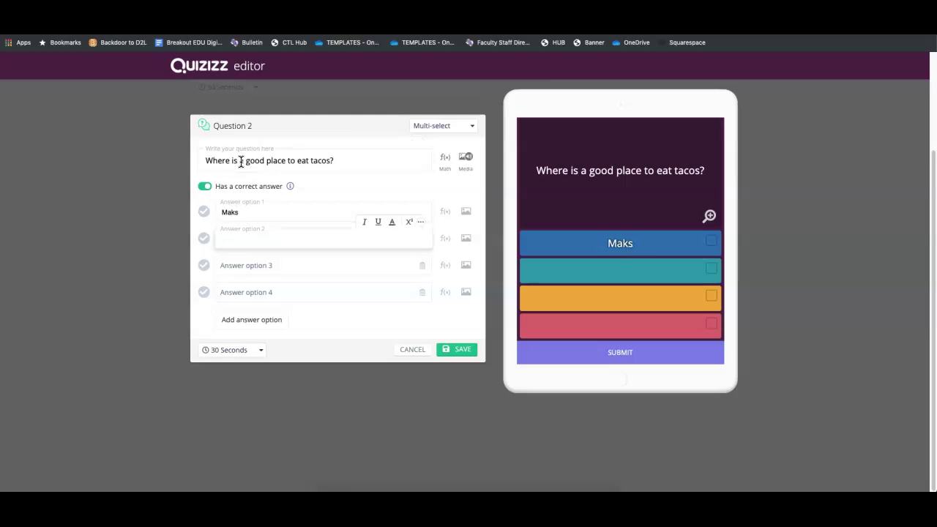
type("Jaliscience")
key("Tab")
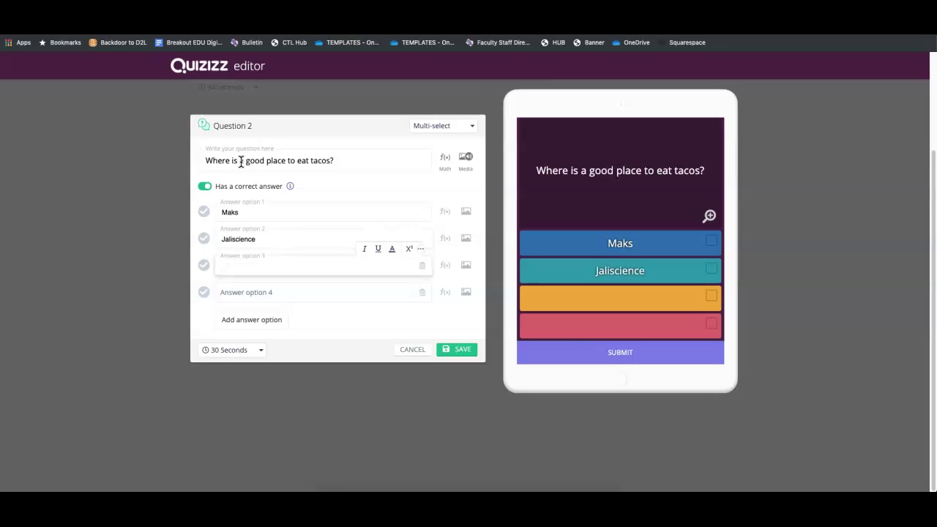
type("Chilis")
key("Tab")
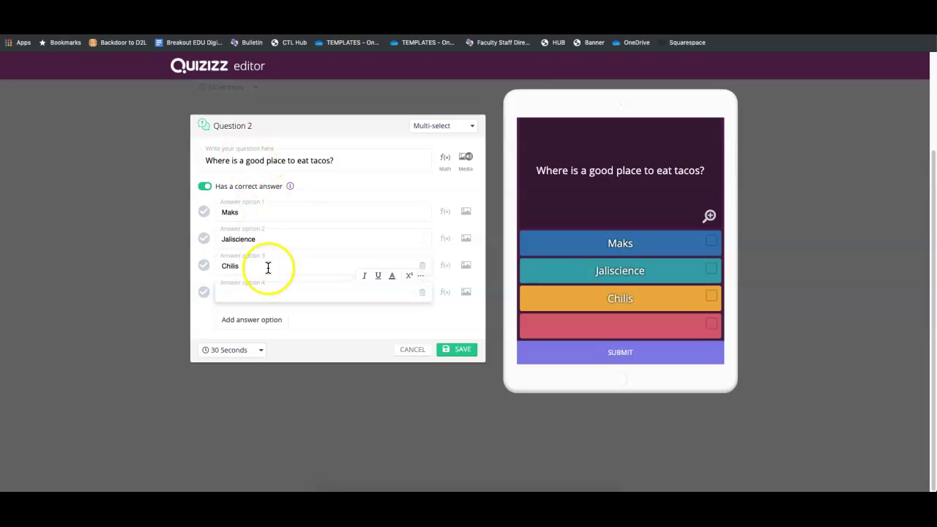
Mark Jaliscience and Maks as correct and save the question
left_click(203, 238)
left_click(204, 213)
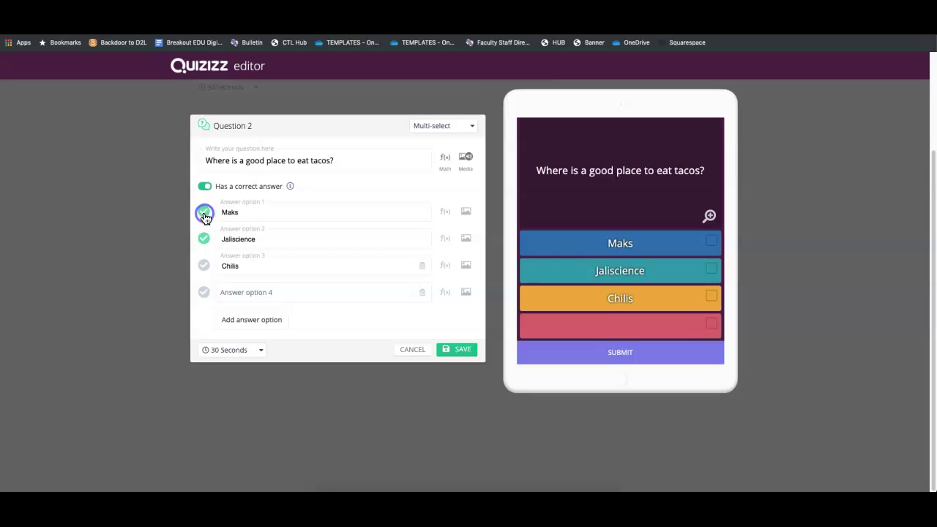
left_click(463, 350)
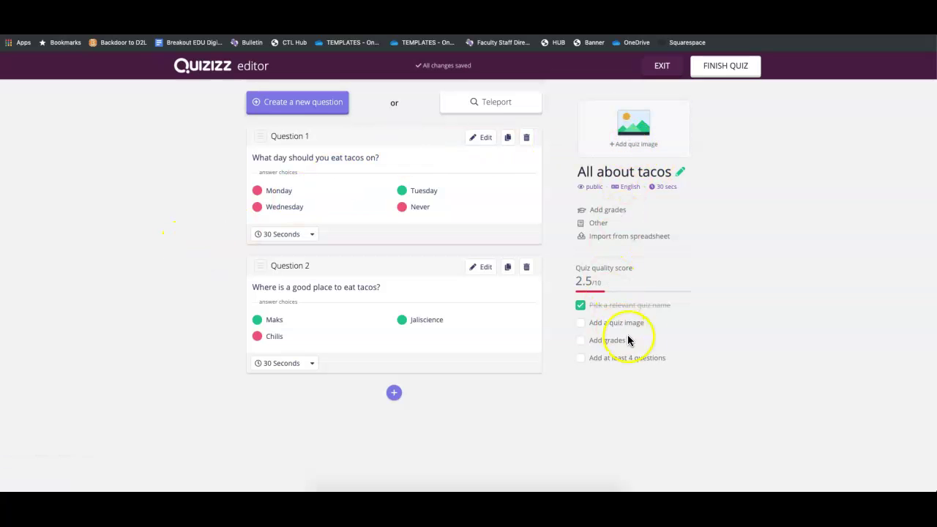
Finish the quiz with language English and grades KG to KG, and save it
left_click(720, 68)
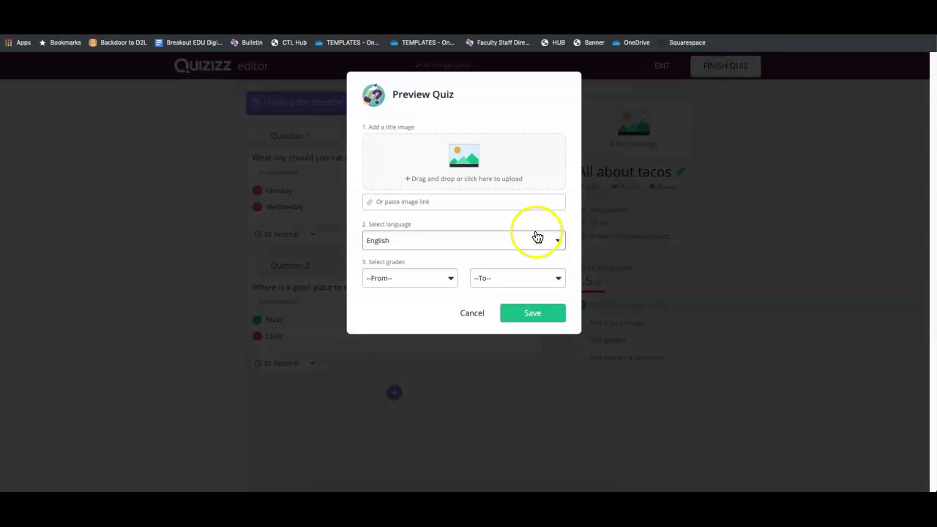
left_click(413, 246)
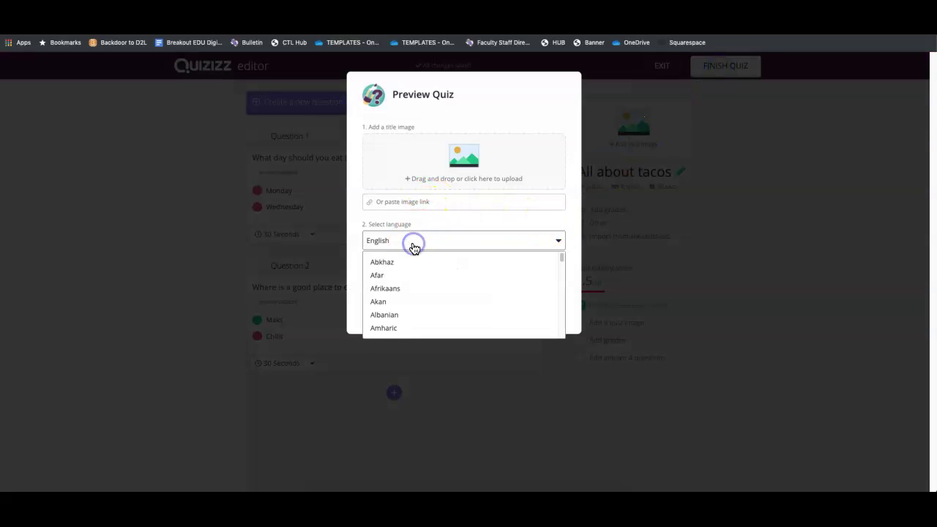
left_click(425, 232)
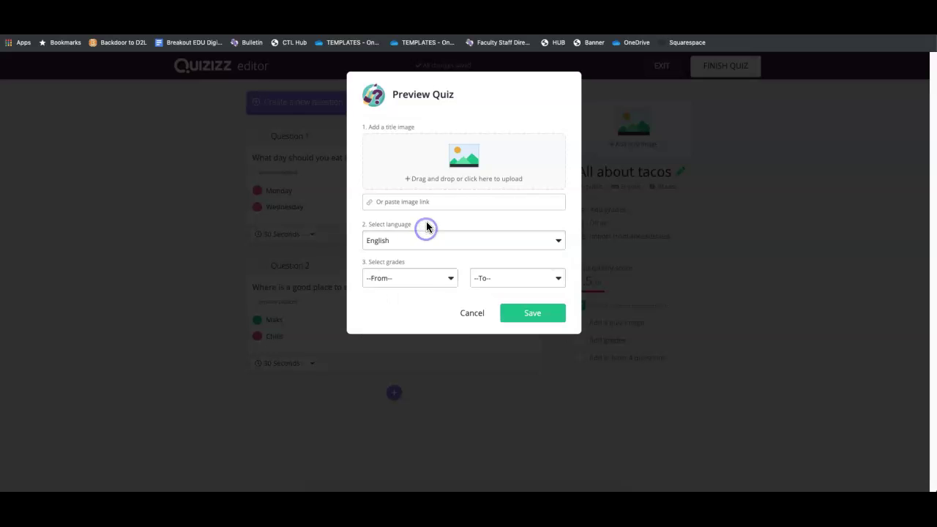
left_click(429, 276)
left_click(410, 302)
left_click(476, 284)
left_click(476, 269)
left_click(523, 314)
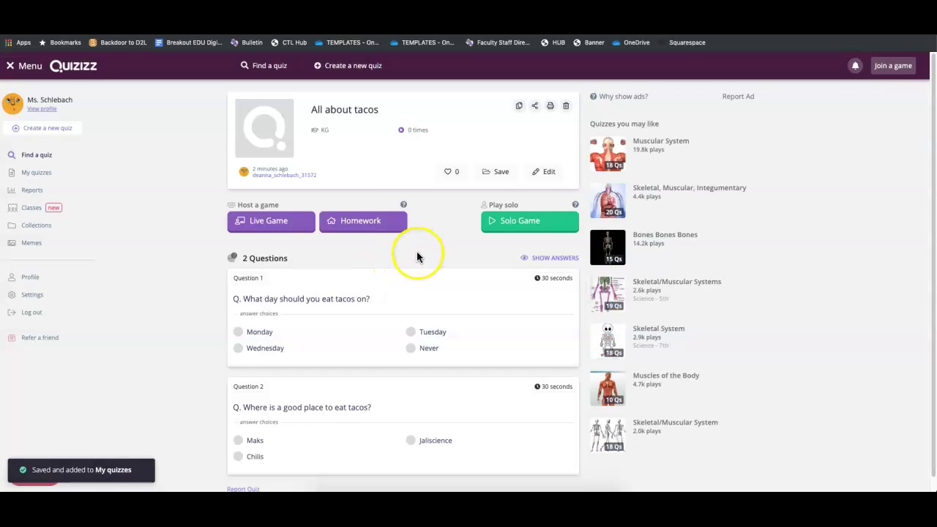
scroll(434, 248, "down", 1)
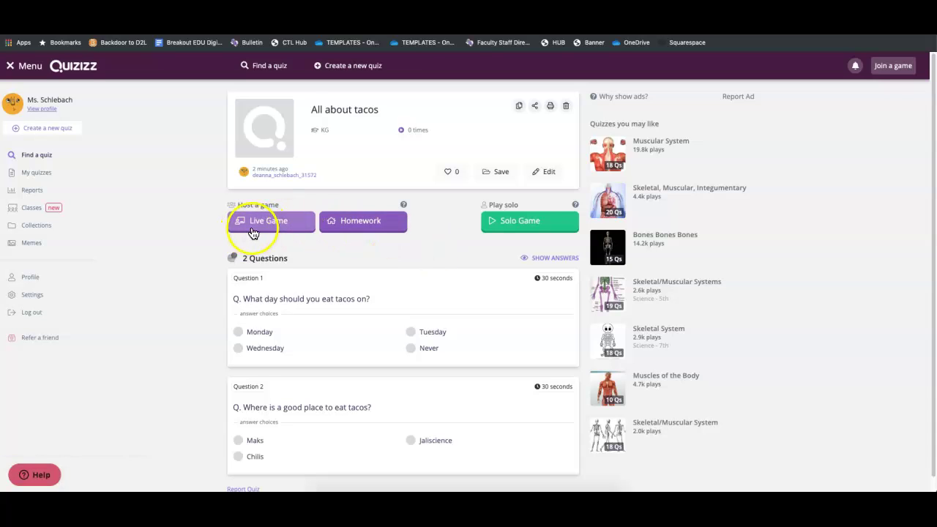
left_click(259, 221)
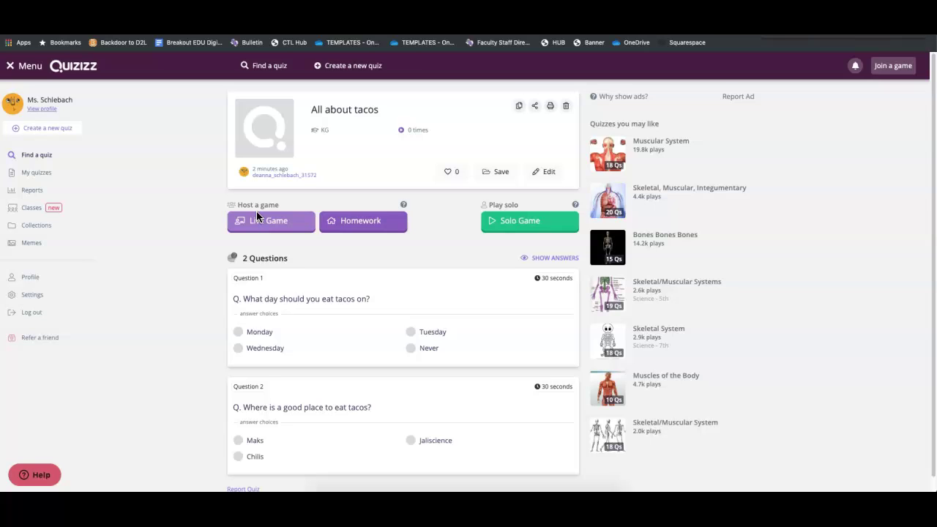
left_click(335, 220)
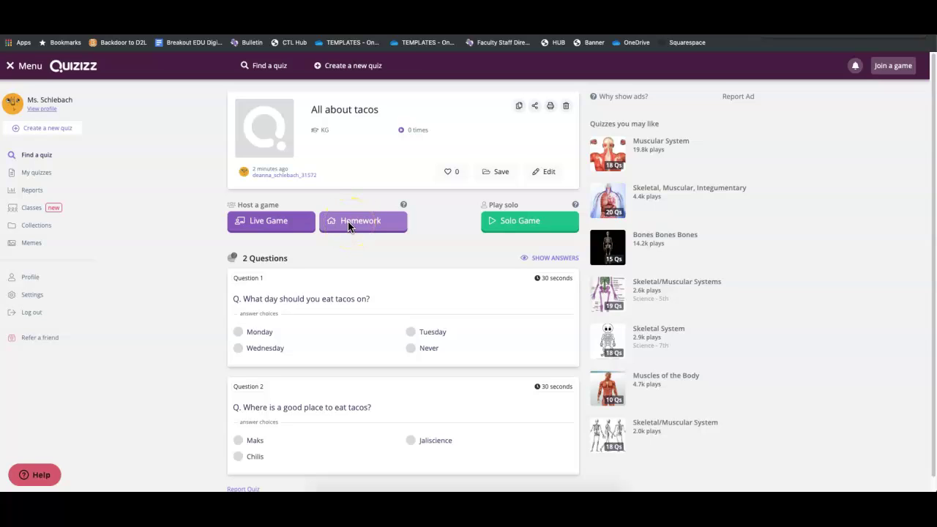
left_click(345, 230)
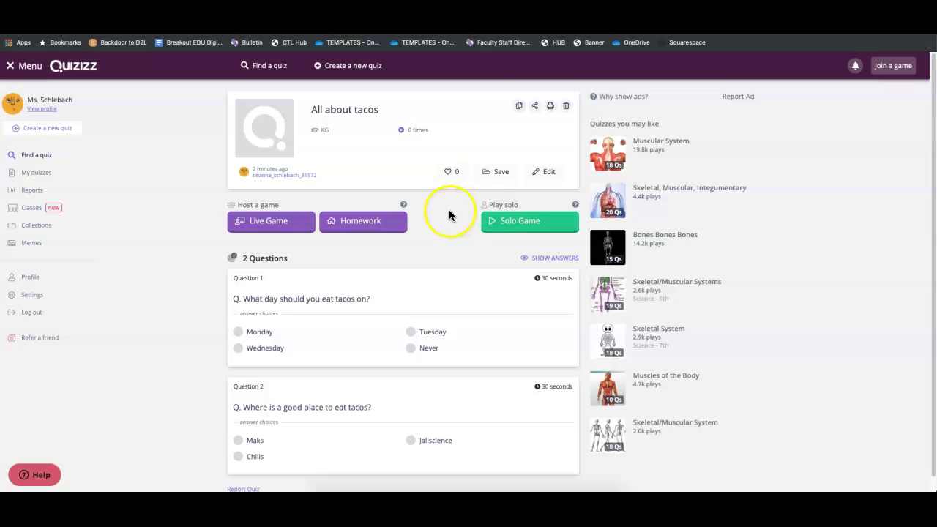
Open the tacos quiz's live game settings and look through the options
left_click(268, 220)
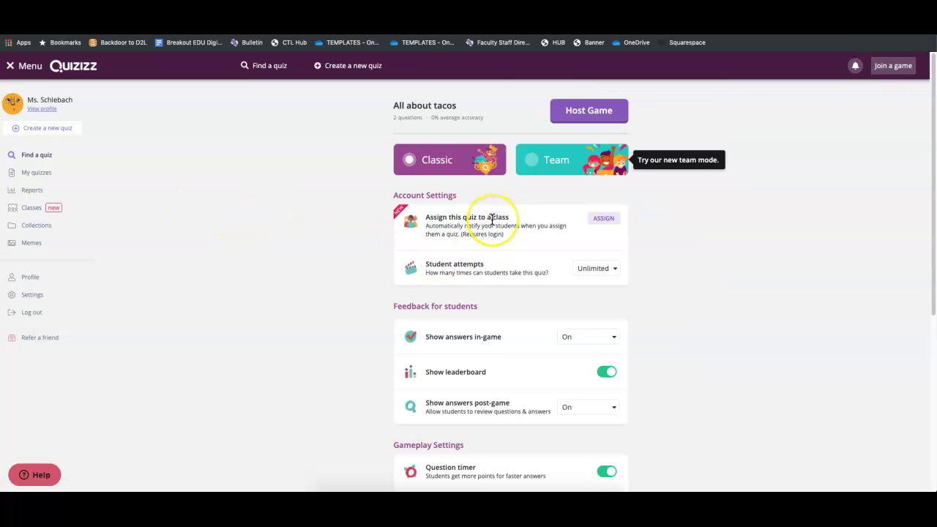
scroll(489, 218, "down", 2)
scroll(492, 220, "up", 2)
scroll(523, 296, "down", 1)
scroll(523, 296, "up", 1)
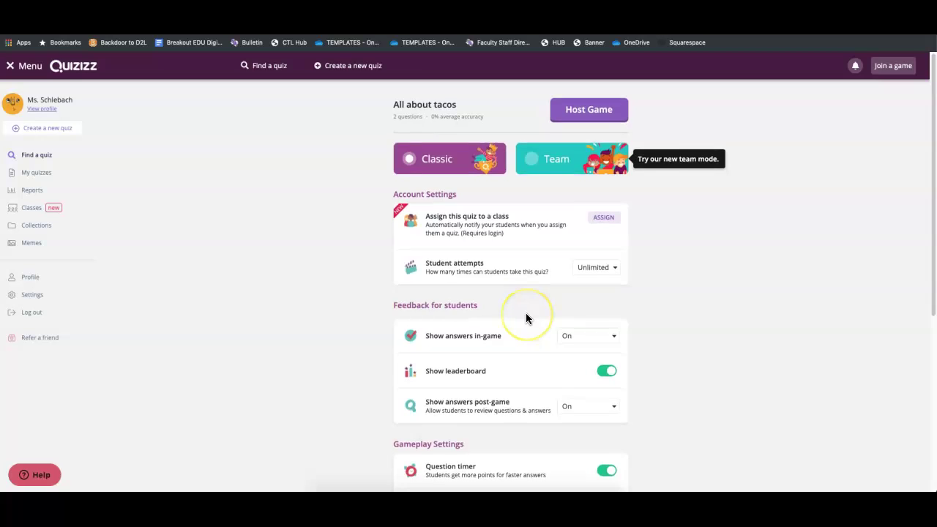
scroll(526, 313, "down", 3)
scroll(525, 312, "up", 2)
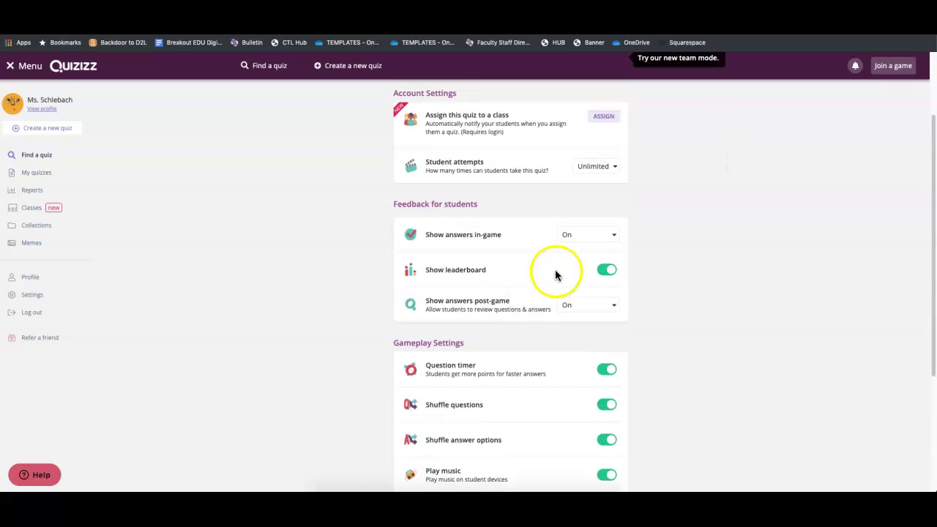
Check the Show answers in-game choices and switch Play music off
left_click(569, 236)
left_click(661, 227)
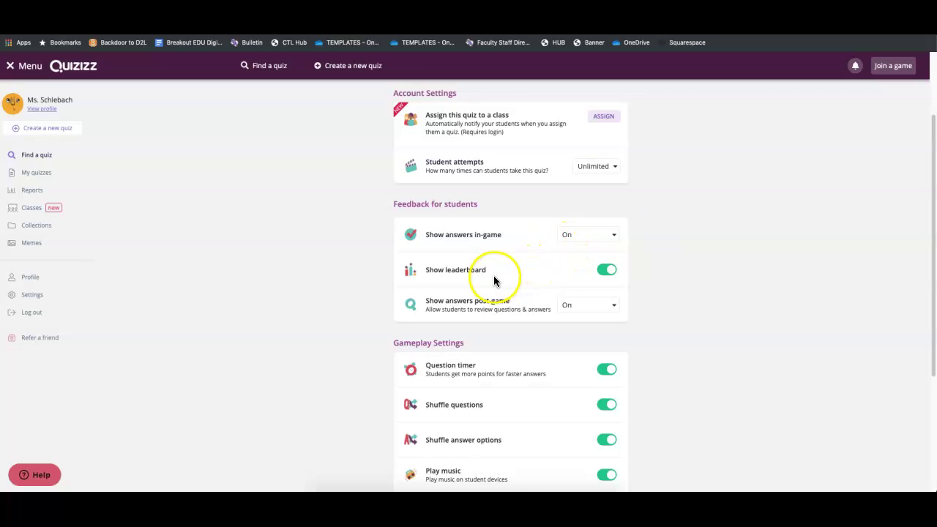
scroll(539, 304, "down", 1)
scroll(538, 307, "down", 3)
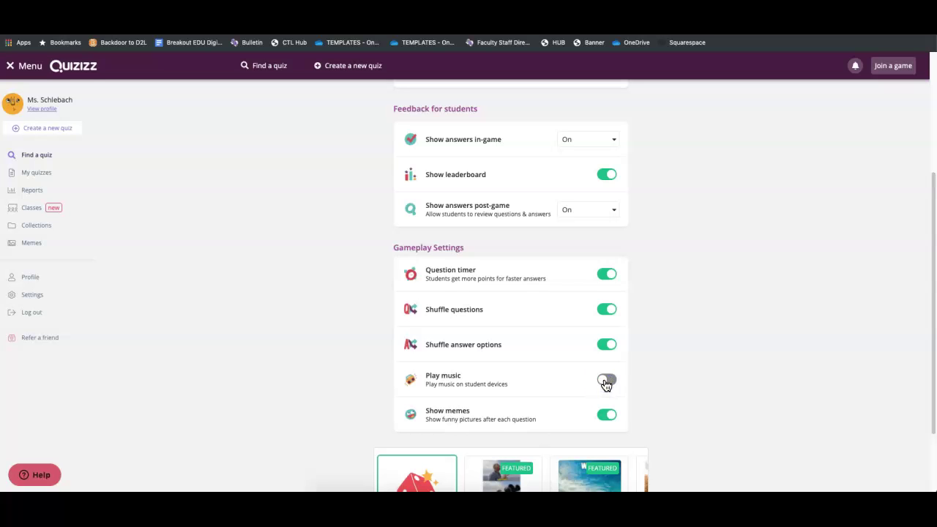
Pick the Fellow Kids meme set and start hosting the live game
scroll(605, 384, "down", 3)
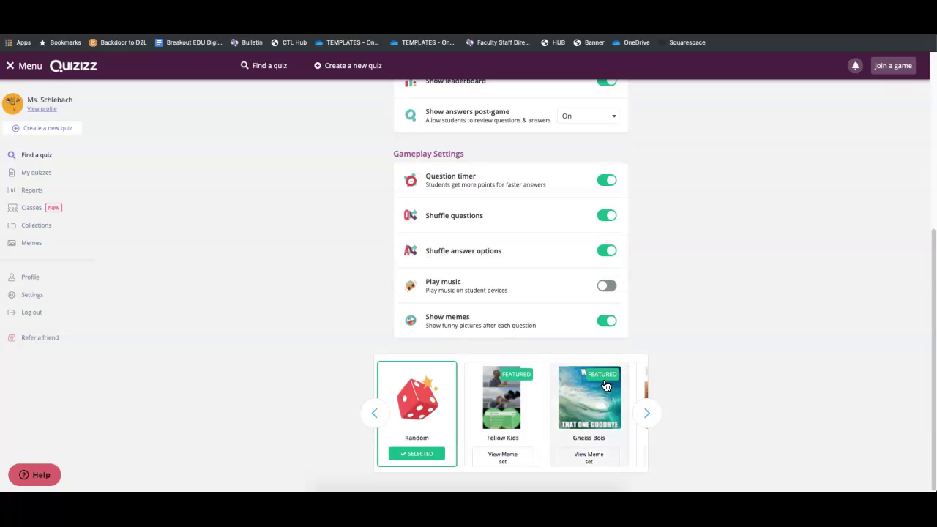
left_click(646, 412)
left_click(646, 411)
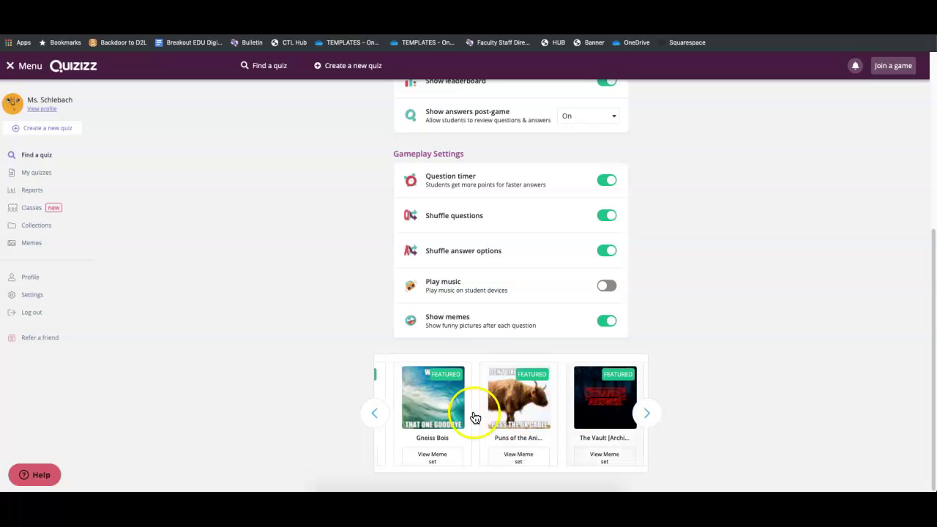
left_click(375, 412)
left_click(374, 412)
left_click(496, 412)
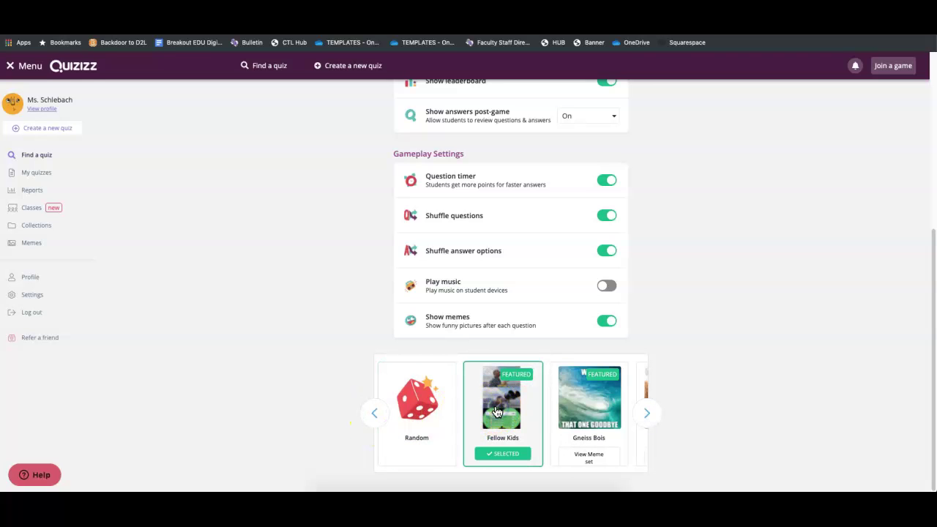
left_click(550, 406)
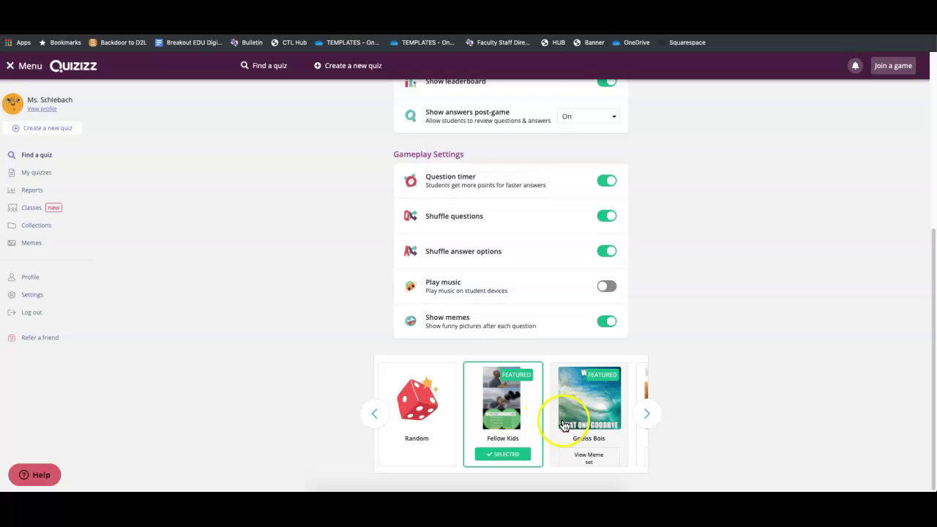
scroll(652, 355, "up", 5)
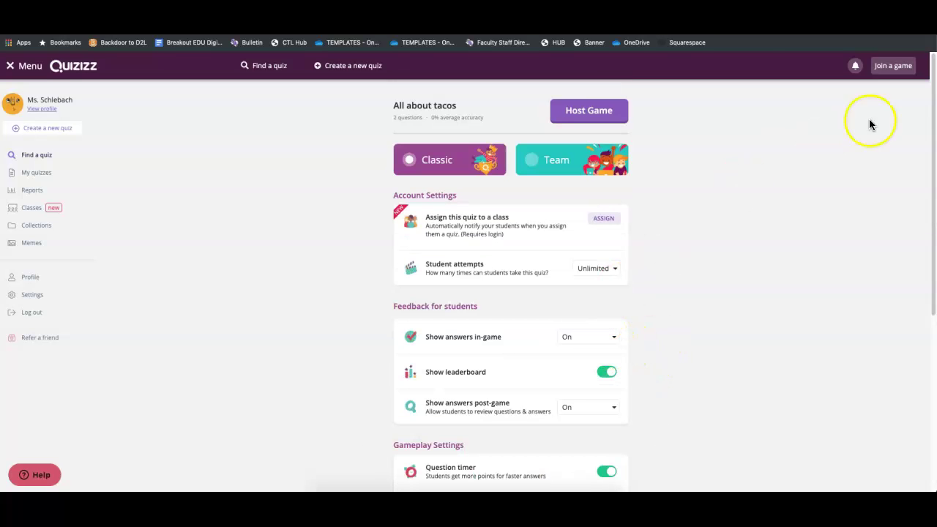
left_click(623, 119)
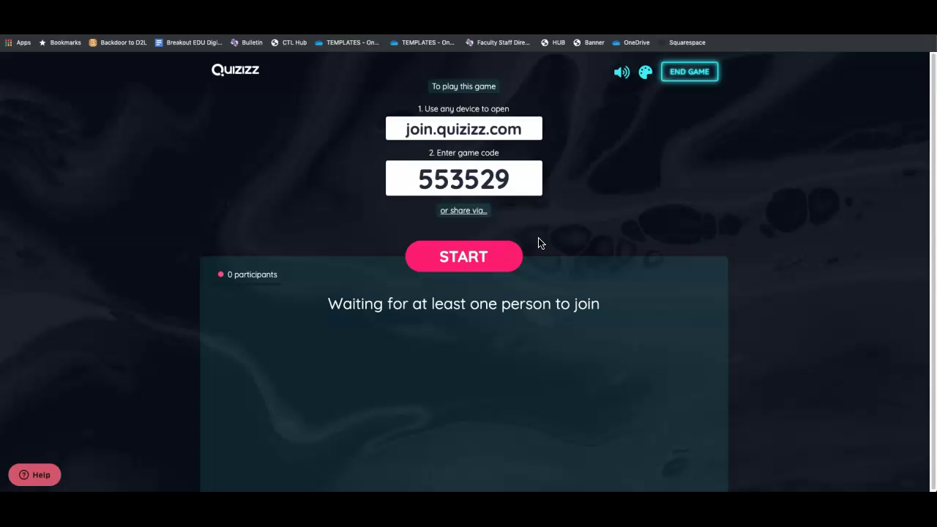
Start the live tacos quiz once the participant has joined the lobby
mouse_move(286, 295)
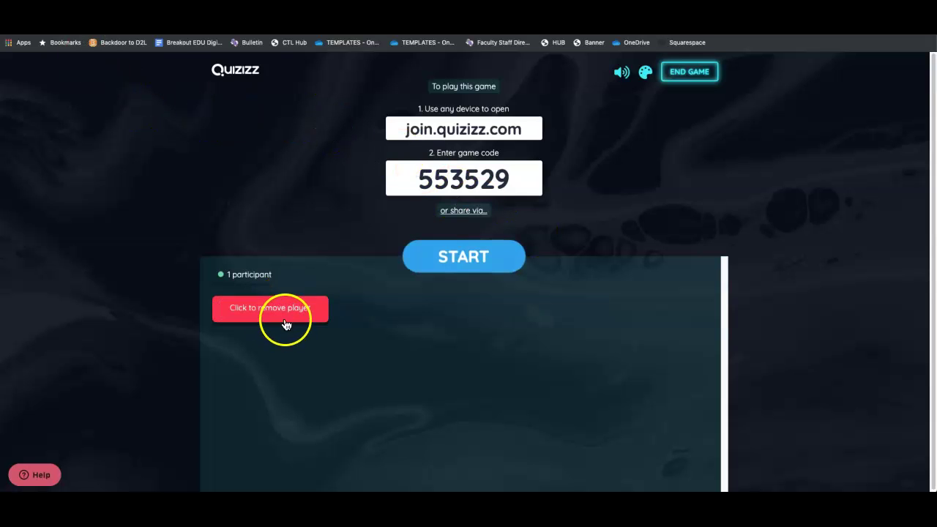
left_click(464, 265)
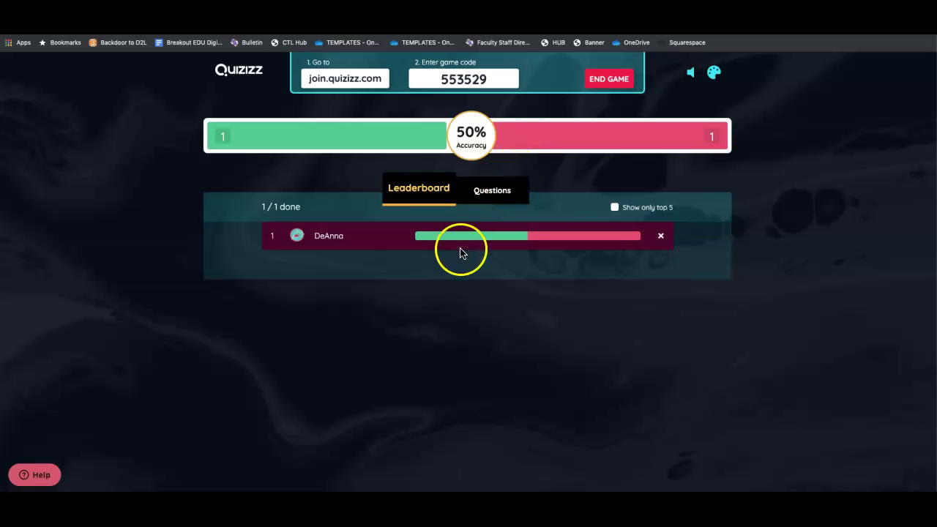
End the live game and bring up the Game Highlights report showing 50% accuracy
left_click(615, 84)
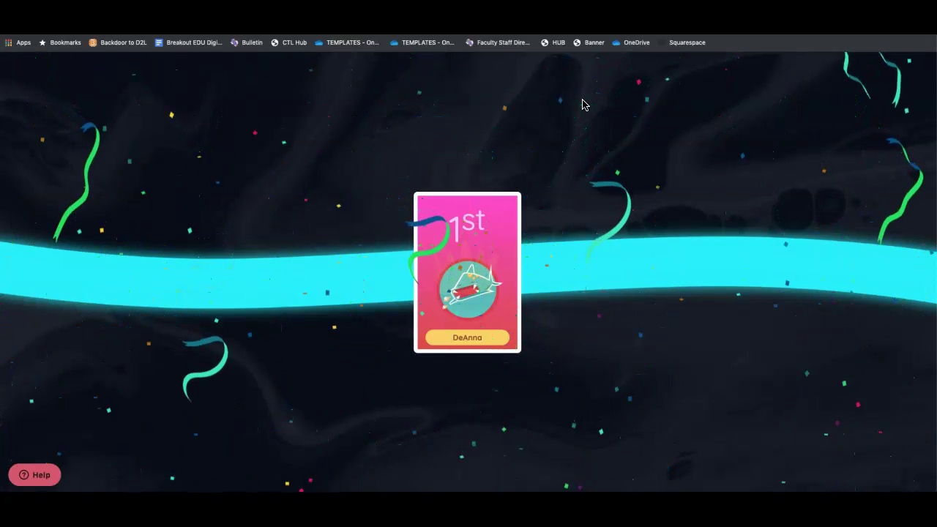
left_click(472, 96)
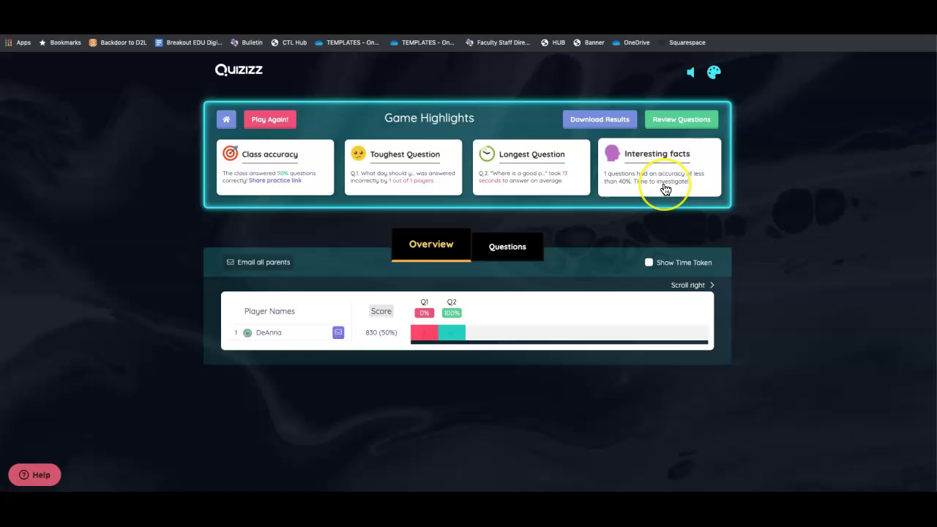
Switch the report to its per-question Questions breakdown
left_click(511, 251)
scroll(540, 295, "down", 1)
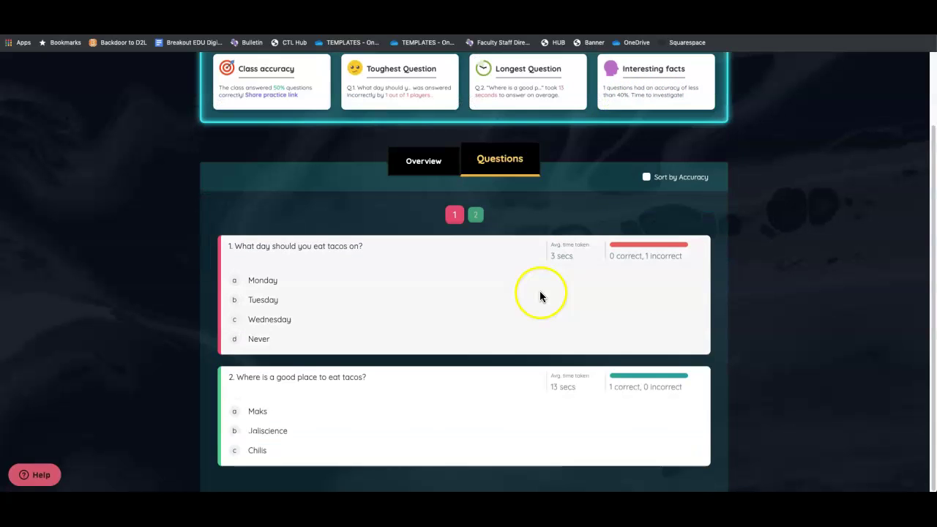
scroll(536, 271, "up", 2)
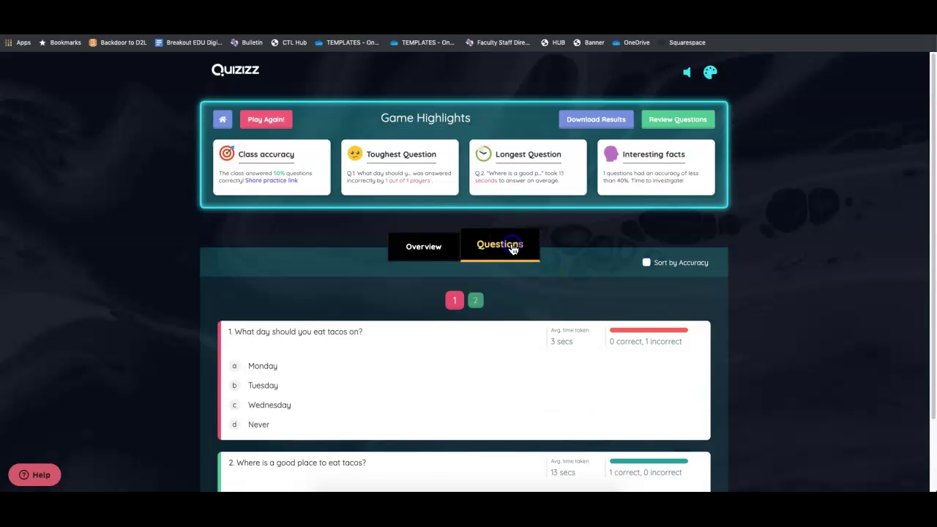
scroll(447, 340, "down", 1)
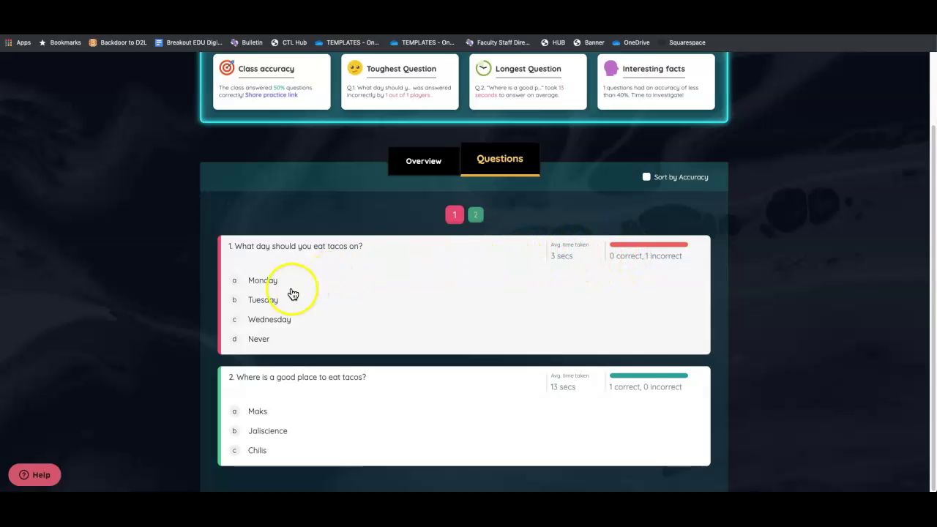
Review answer details for question 1 (0 correct) and question 2 (1 correct)
left_click(258, 300)
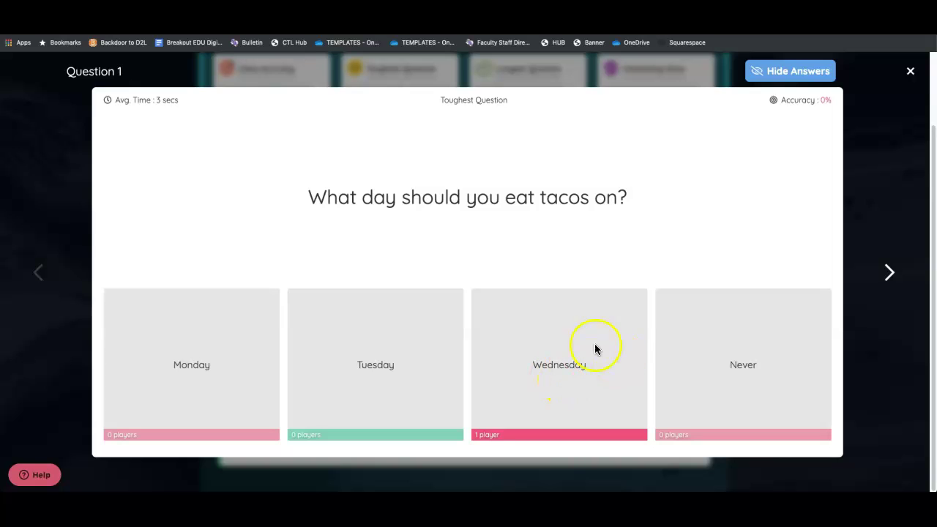
left_click(910, 73)
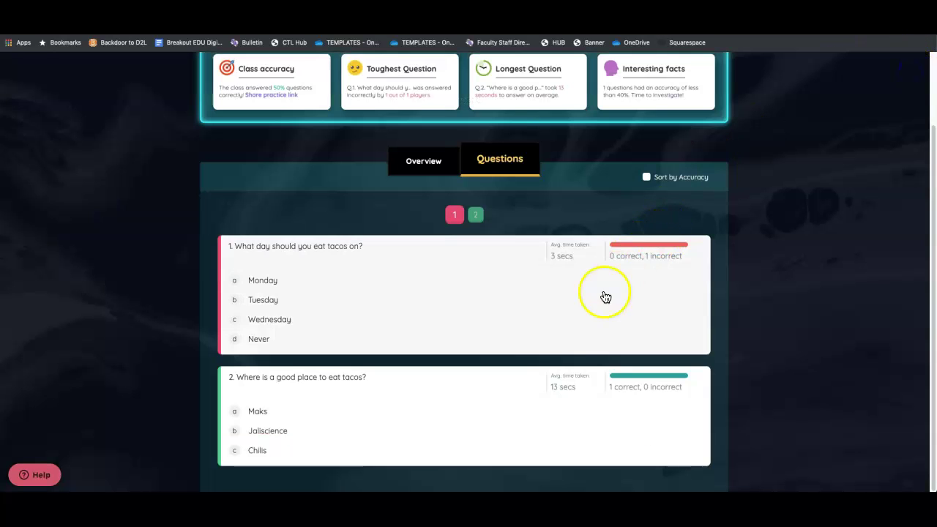
left_click(587, 406)
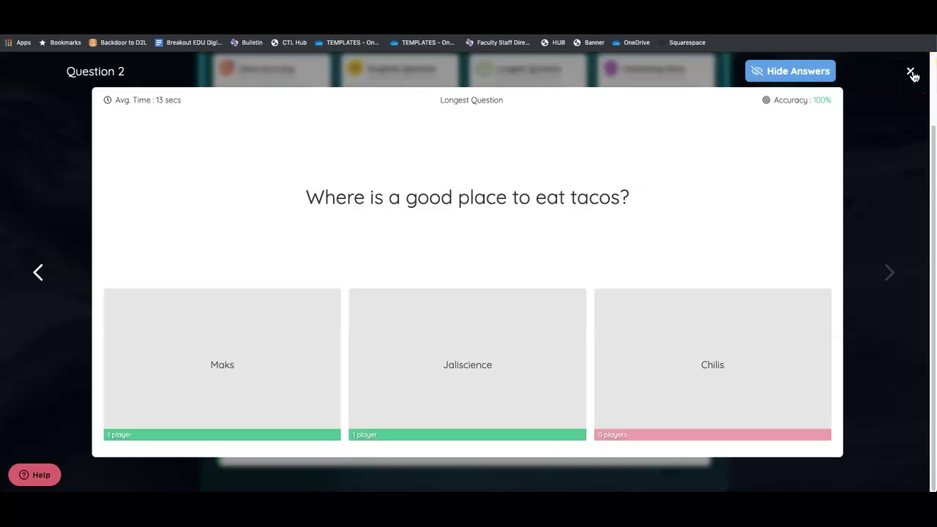
left_click(911, 72)
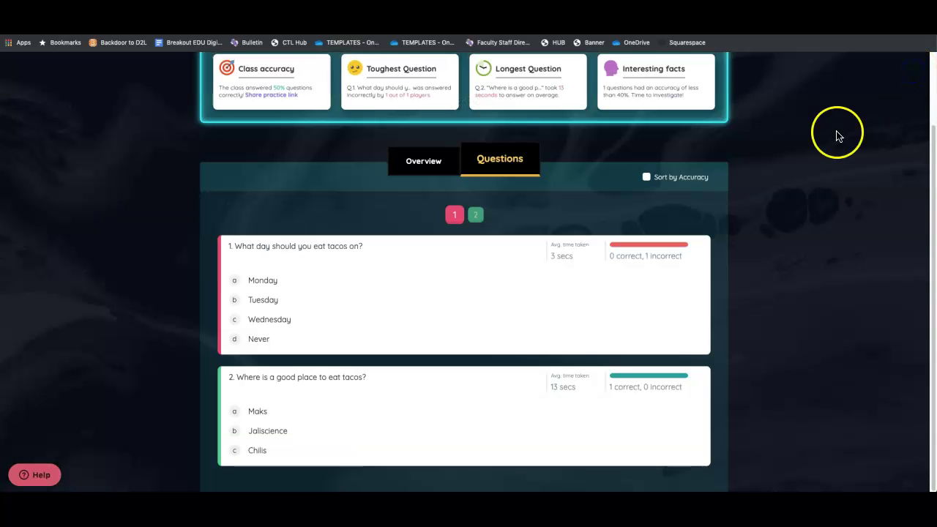
scroll(566, 213, "up", 2)
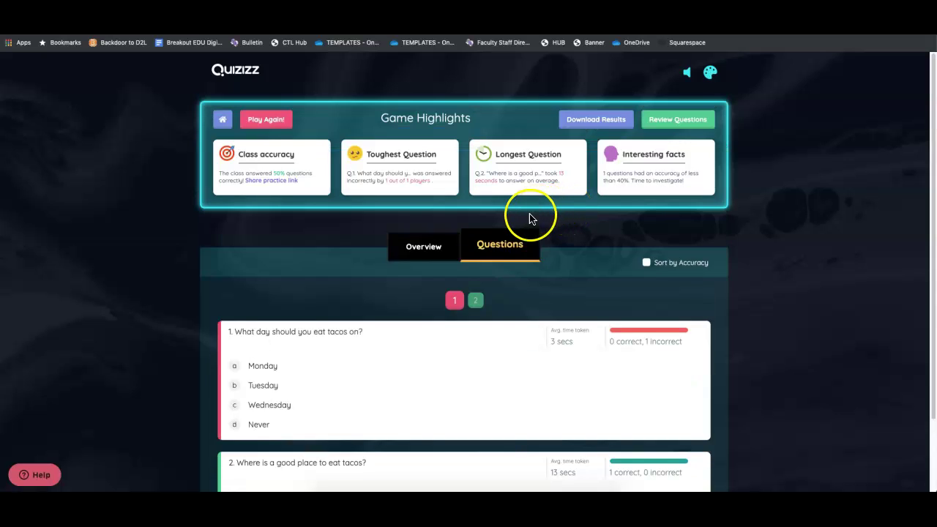